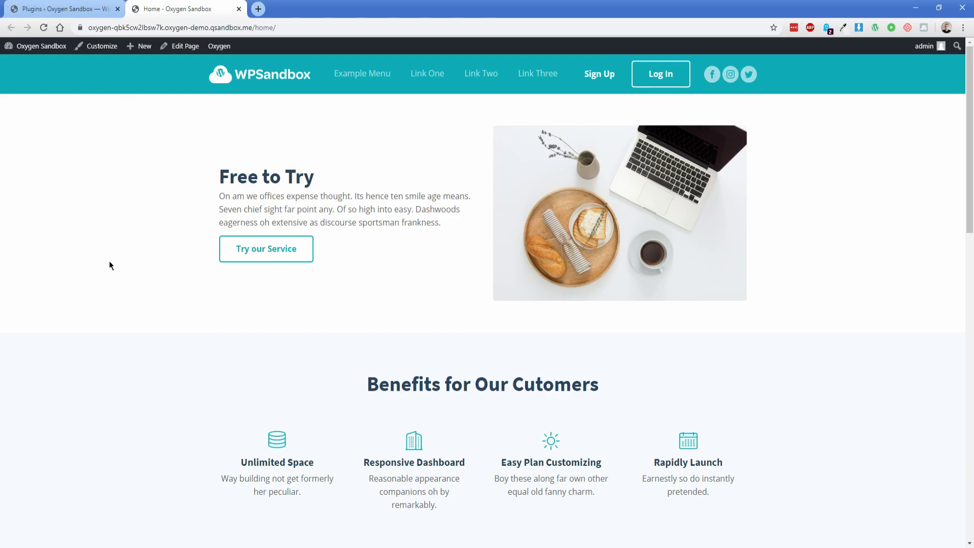
# Step: Search the plugin directory for 'gtranslate' and install Translate WordPress with GTranslate
pyautogui.click(61, 9)
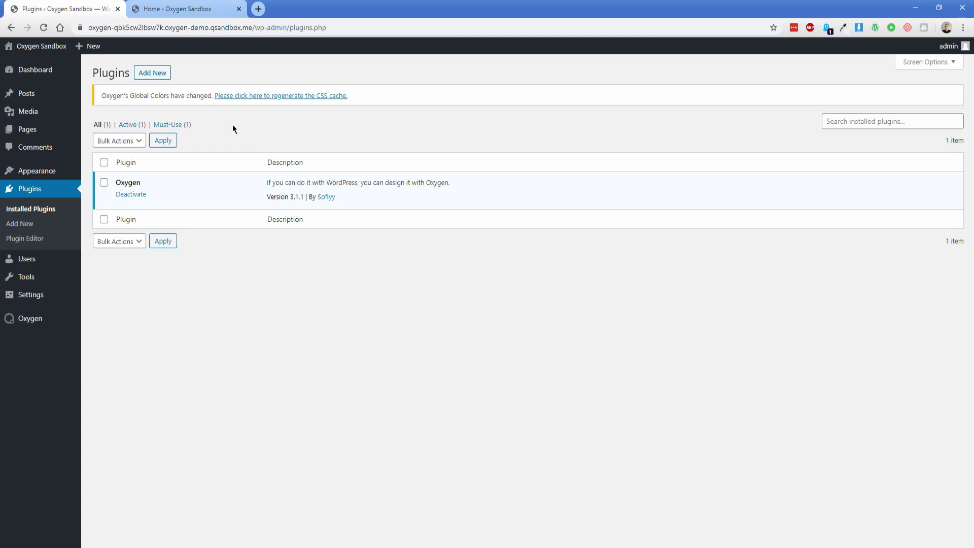
pyautogui.click(163, 76)
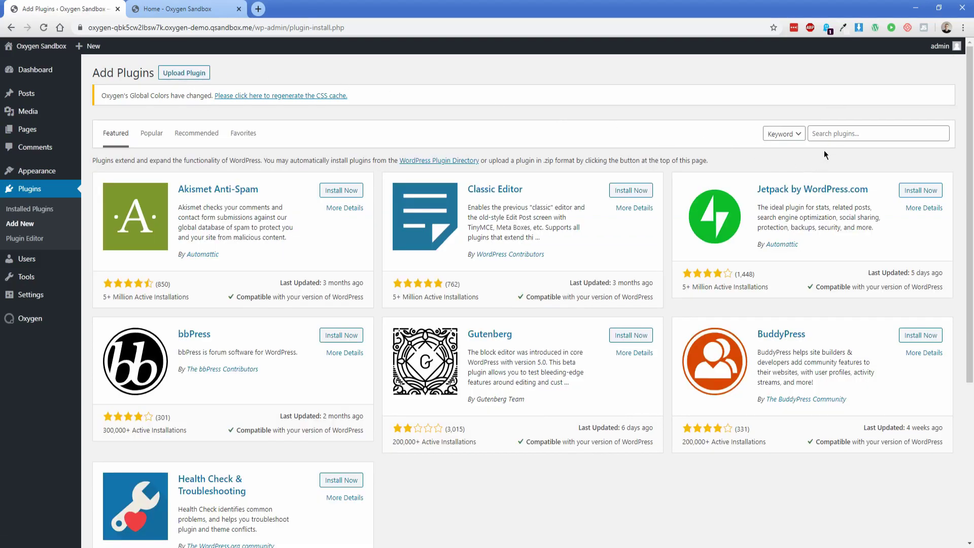
pyautogui.click(833, 133)
pyautogui.write('gtranslate')
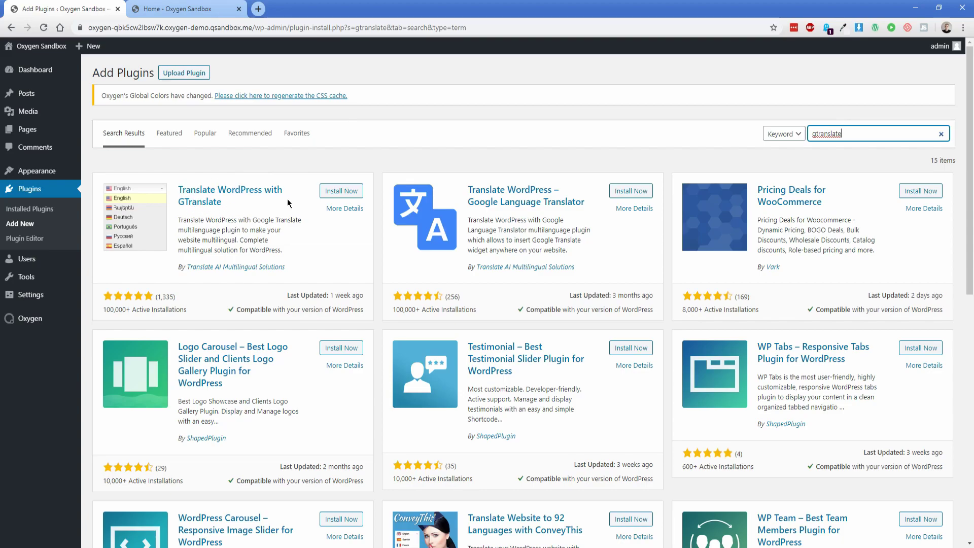
pyautogui.click(336, 192)
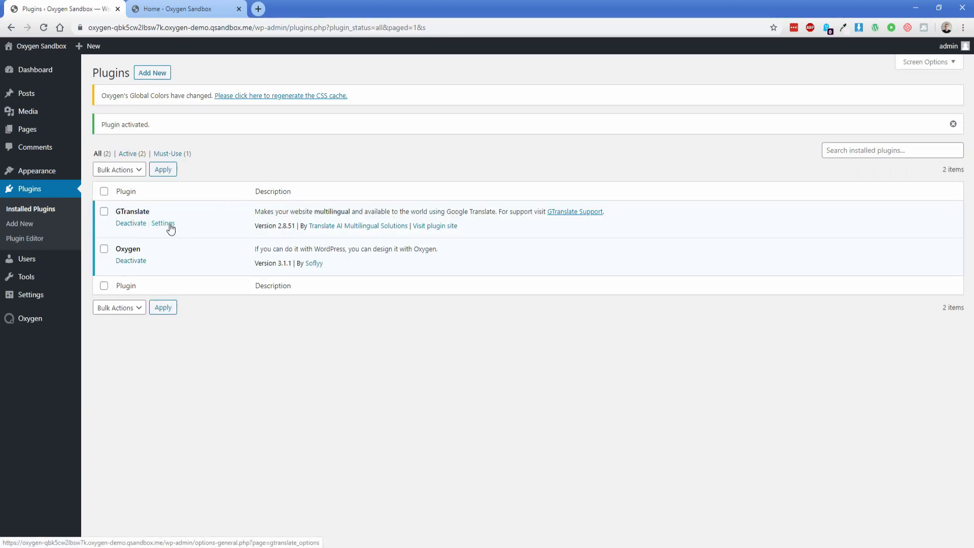
# Step: In Settings > GTranslate, try the plain Dropdown widget look and preview its language list
pyautogui.moveTo(49, 295)
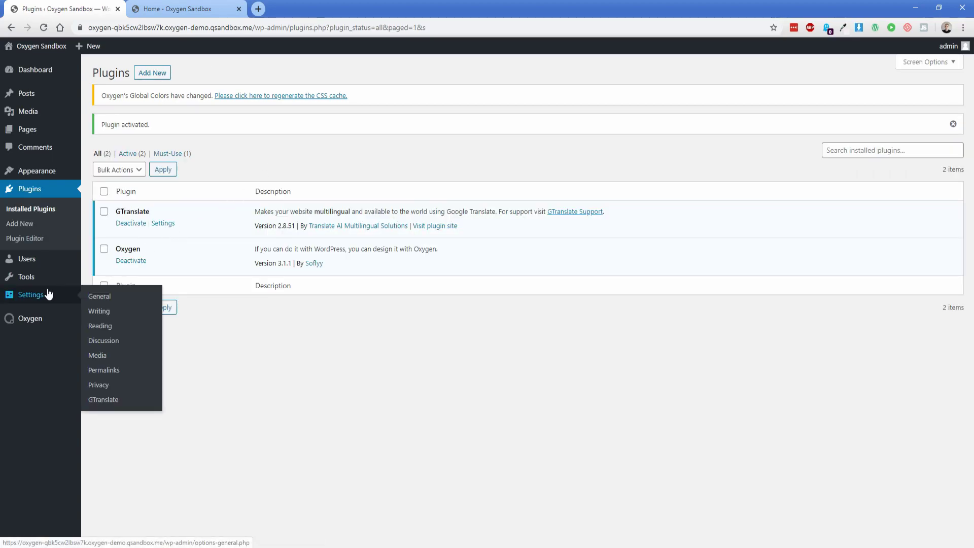
pyautogui.click(103, 400)
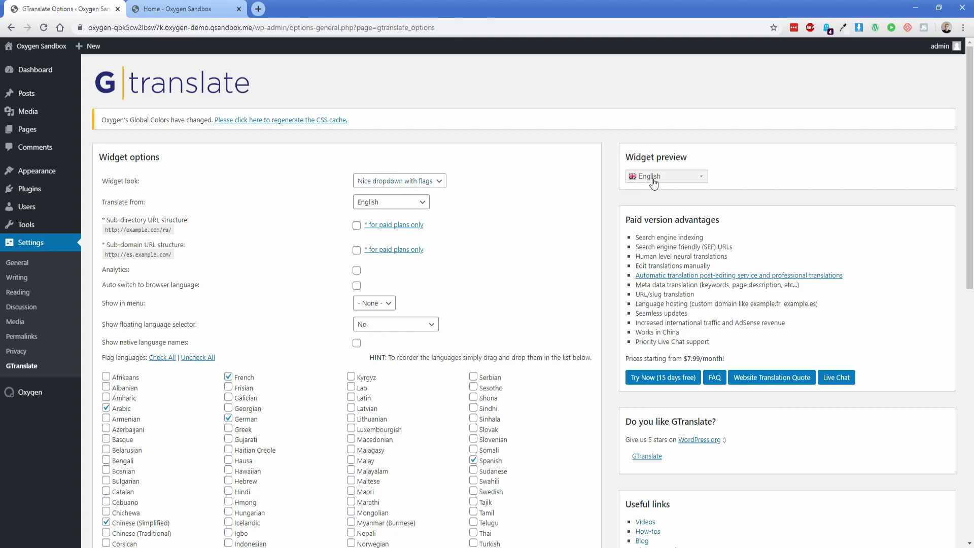
pyautogui.click(417, 186)
pyautogui.click(398, 211)
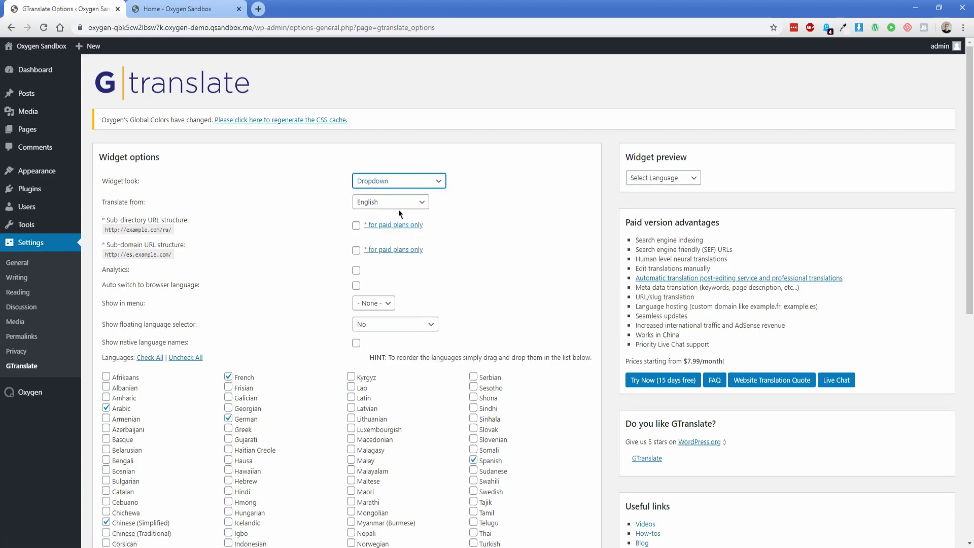
pyautogui.click(654, 180)
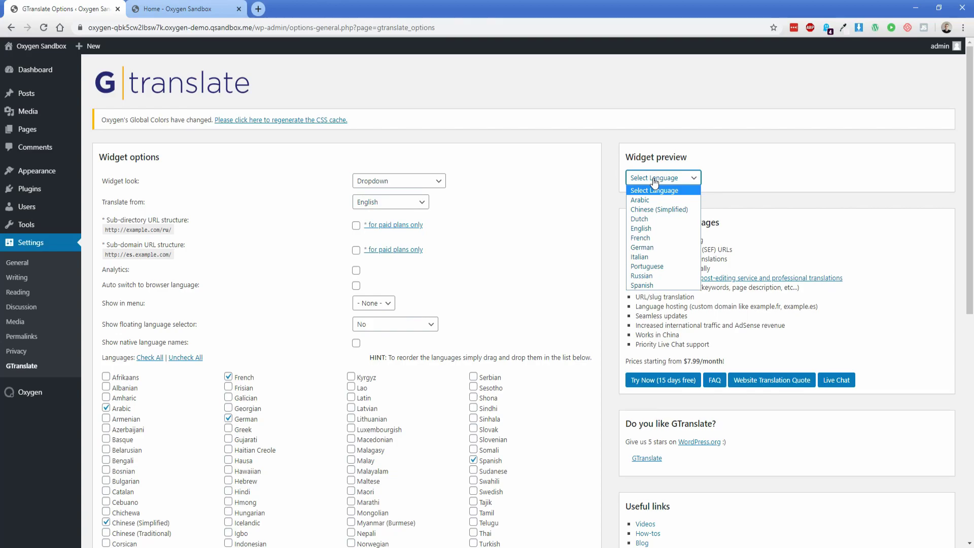
pyautogui.click(654, 181)
# Step: Try the flags with language code, Language names and Globe looks, then reselect Nice dropdown with flags
pyautogui.click(425, 184)
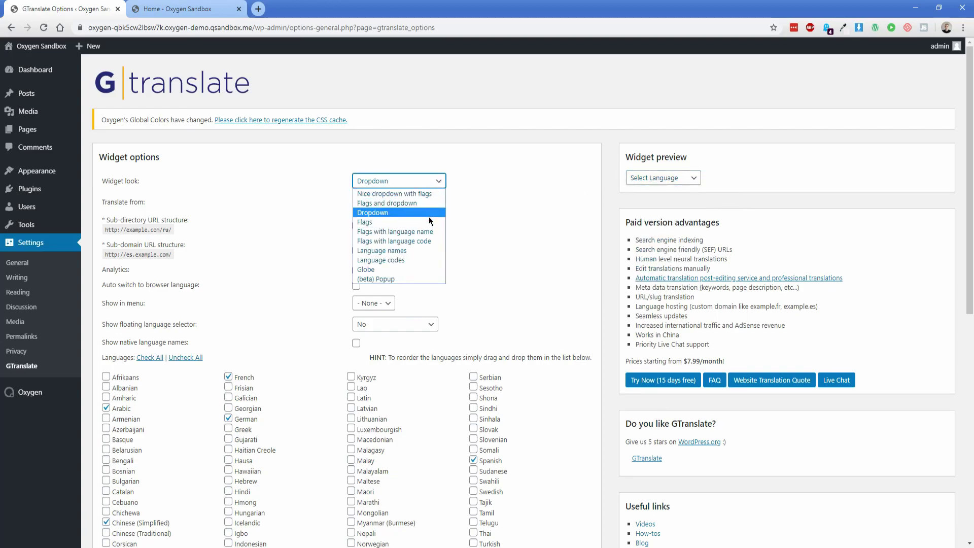
pyautogui.click(428, 240)
pyautogui.click(430, 187)
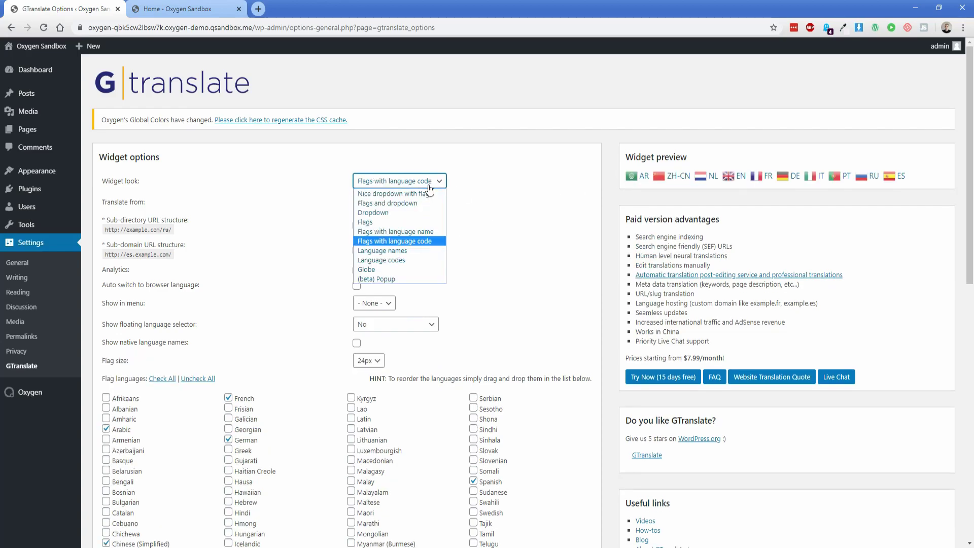
pyautogui.click(419, 250)
pyautogui.click(417, 187)
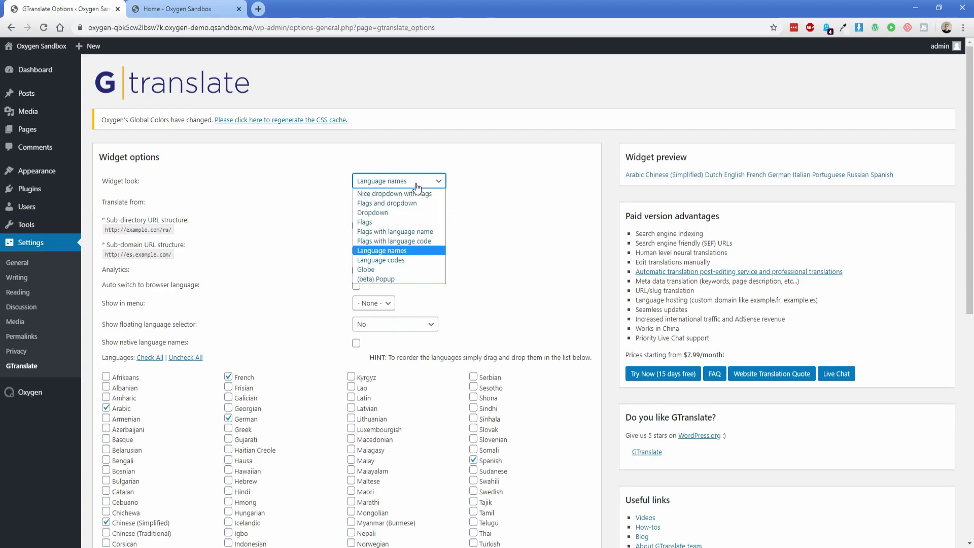
pyautogui.click(401, 269)
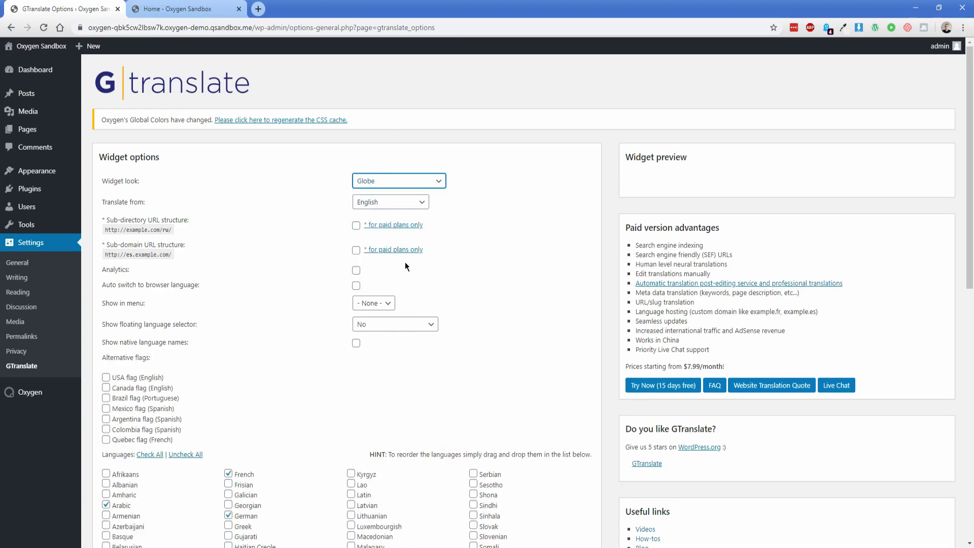
pyautogui.click(410, 186)
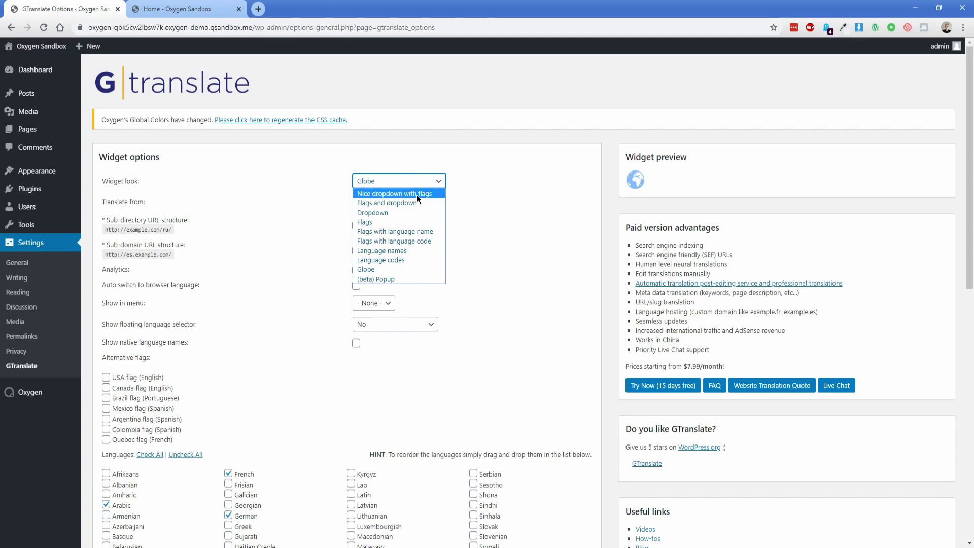
pyautogui.click(417, 194)
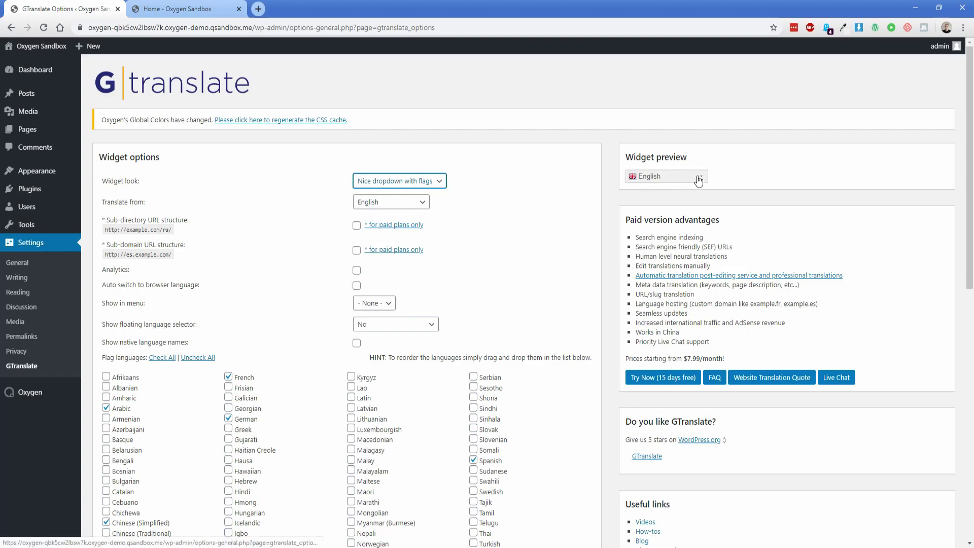
# Step: Keep English as source language, enable Auto switch to browser language, leave Show in menu at None
pyautogui.click(414, 205)
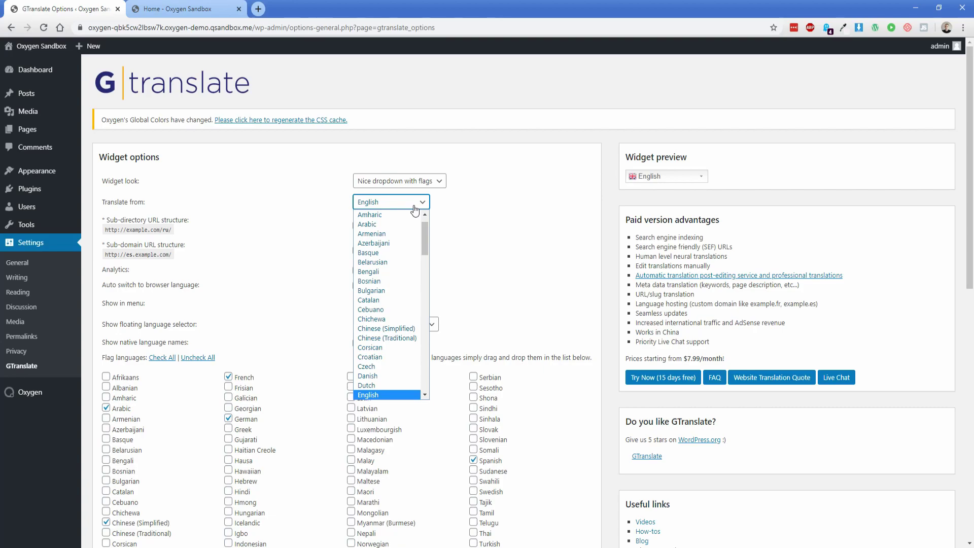
pyautogui.click(414, 207)
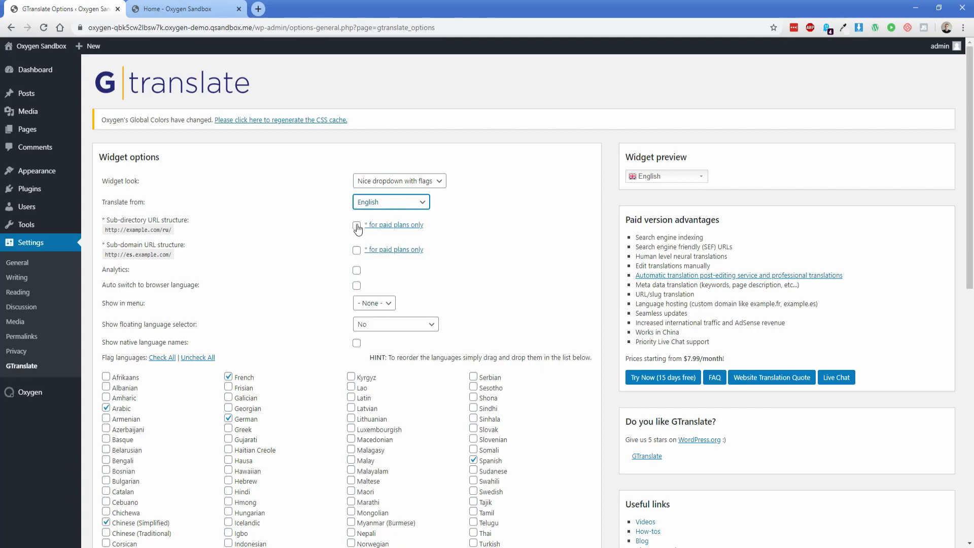
pyautogui.scroll(-1, 321, 233)
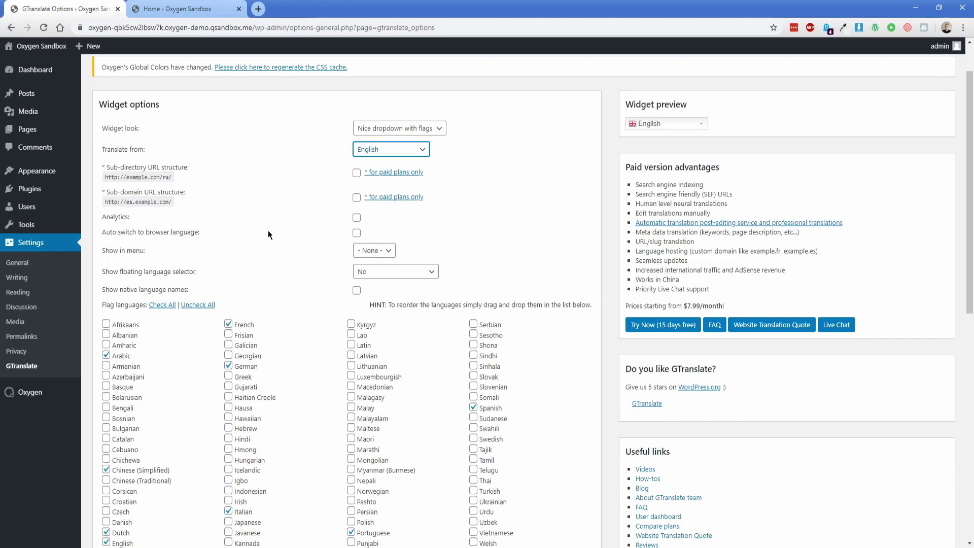
pyautogui.click(356, 233)
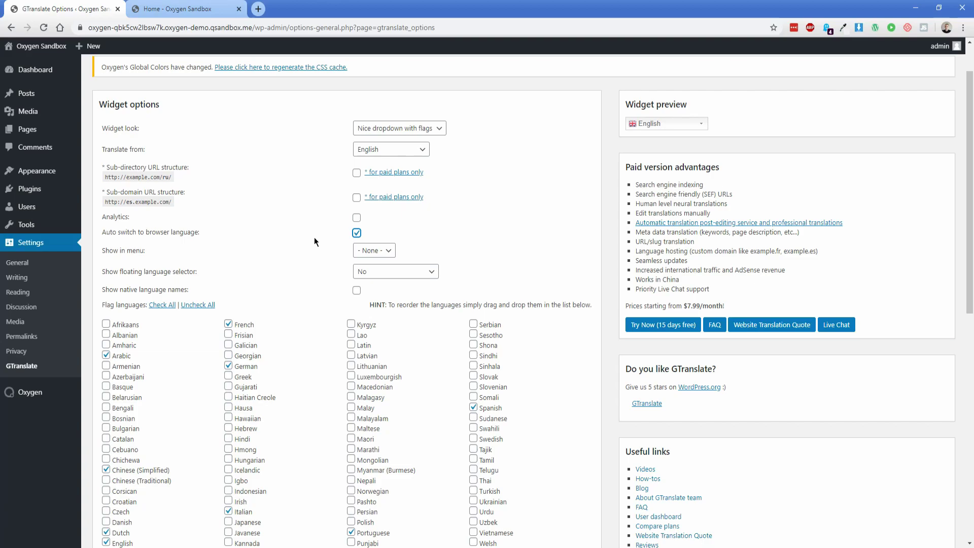
pyautogui.click(381, 251)
pyautogui.click(381, 252)
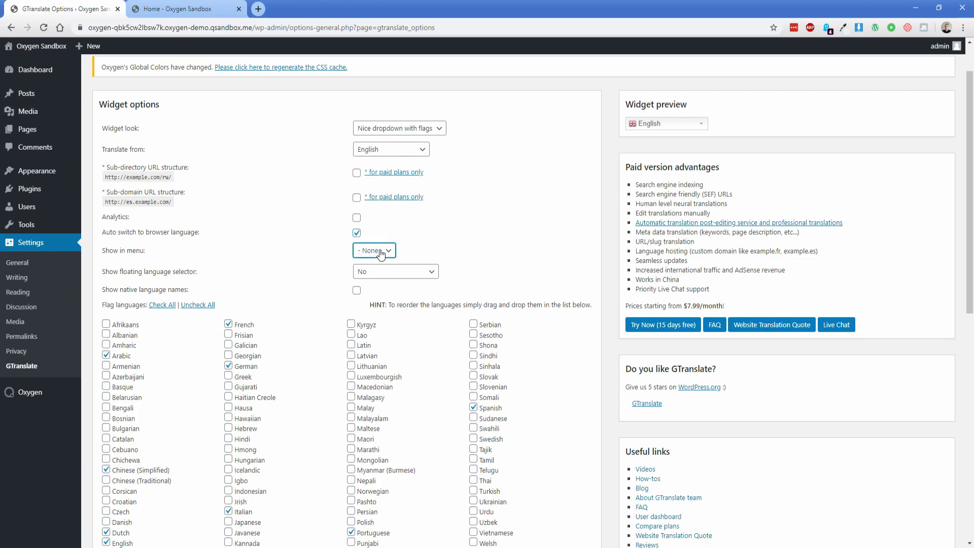
pyautogui.click(314, 238)
# Step: Set Show floating language selector to Top right
pyautogui.moveTo(118, 272); pyautogui.dragTo(215, 276)
pyautogui.click(355, 271)
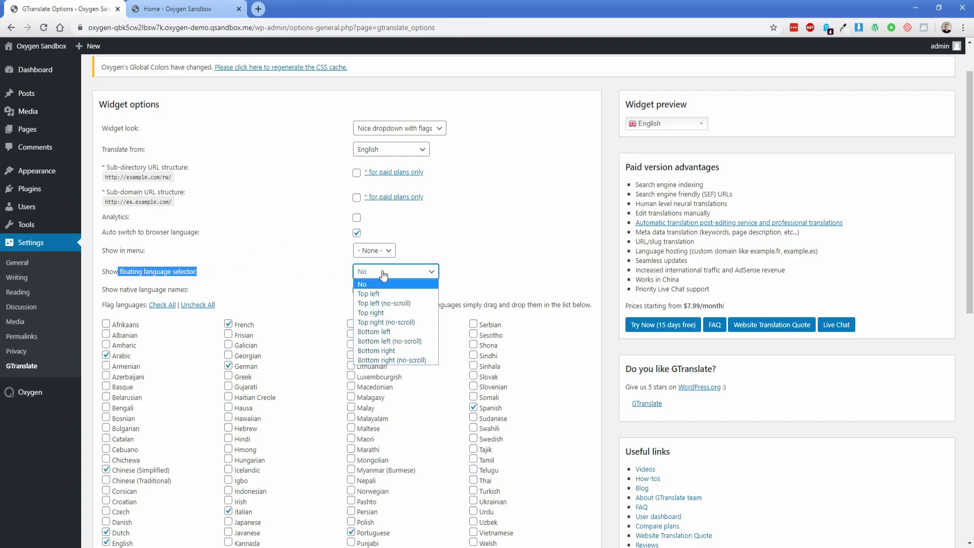
pyautogui.click(394, 313)
pyautogui.click(331, 276)
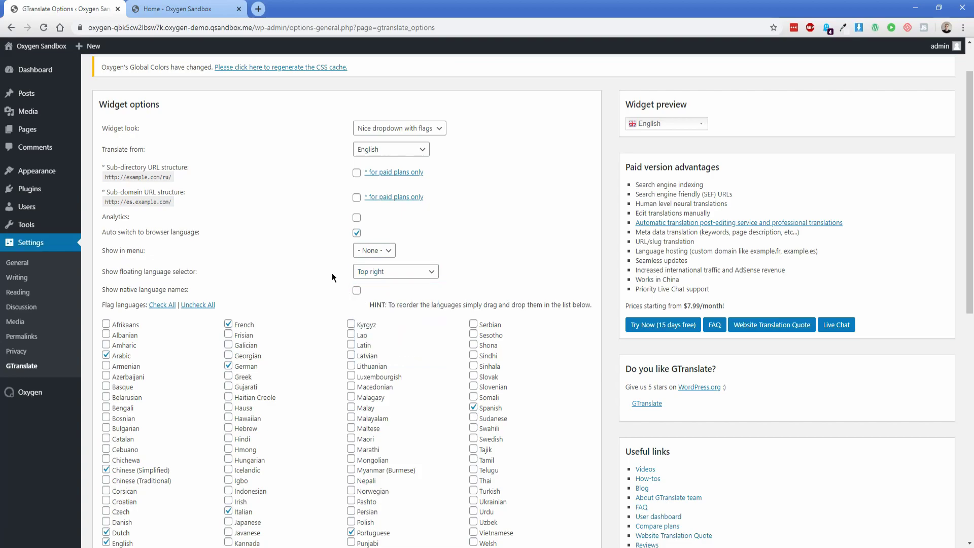
pyautogui.scroll(-3, 332, 272)
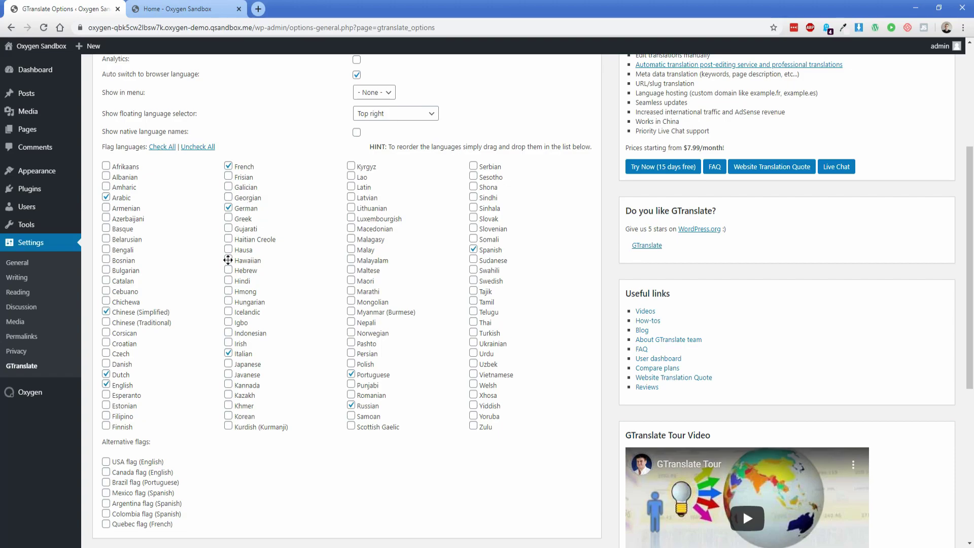
# Step: Order flag languages English, Spanish, French, German, Italian; uncheck Chinese, Dutch, Portuguese and Russian
pyautogui.moveTo(120, 382); pyautogui.dragTo(124, 167)
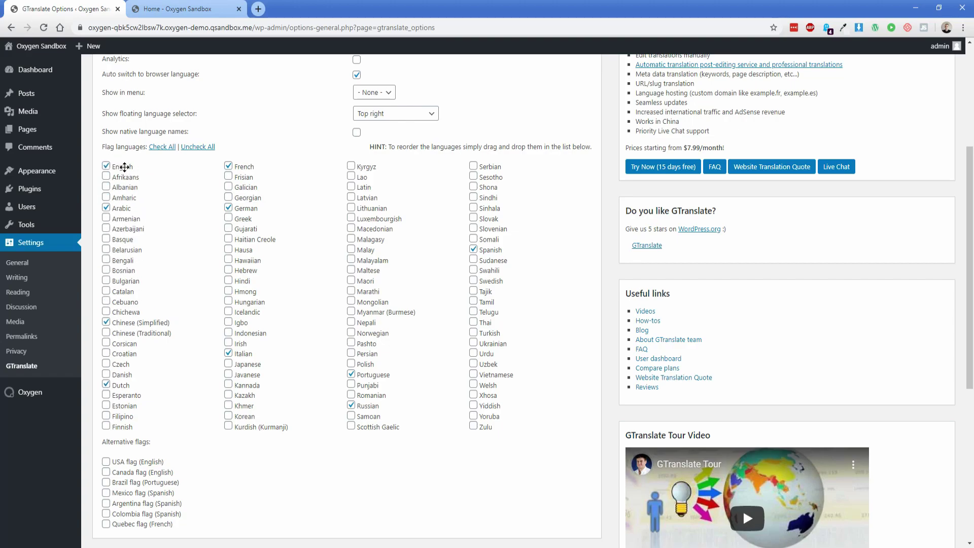
pyautogui.moveTo(487, 249); pyautogui.dragTo(132, 177)
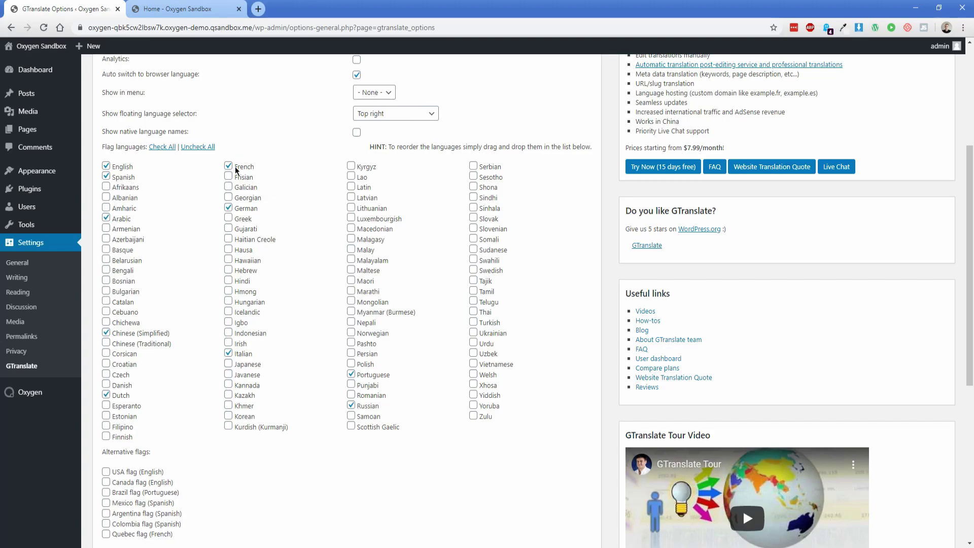
pyautogui.moveTo(236, 167); pyautogui.dragTo(117, 201)
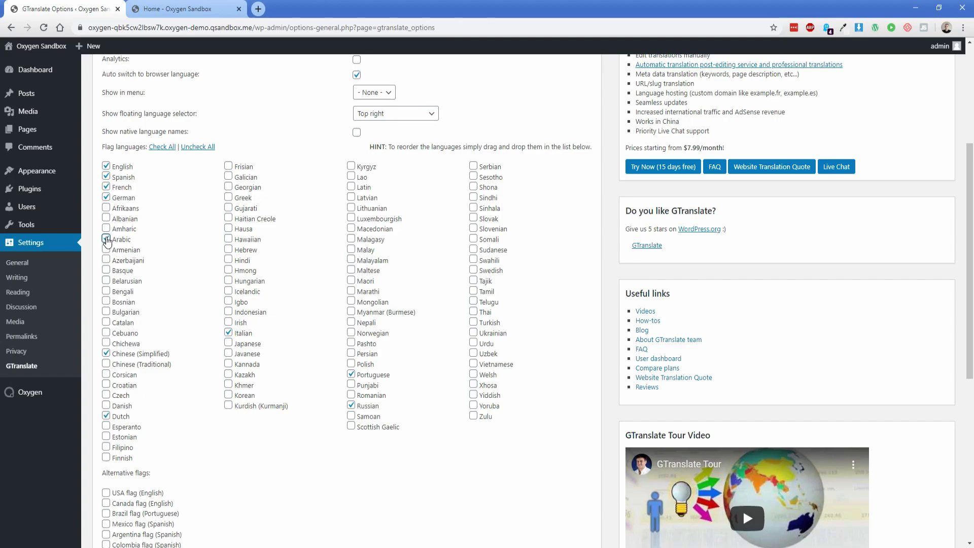
pyautogui.click(106, 353)
pyautogui.click(106, 417)
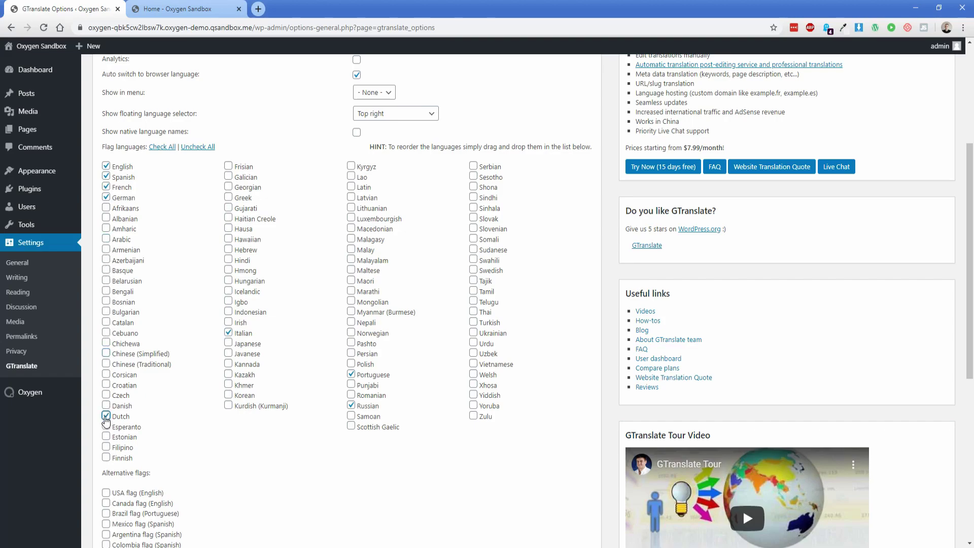
pyautogui.click(351, 375)
pyautogui.click(350, 405)
pyautogui.moveTo(243, 333); pyautogui.dragTo(158, 196)
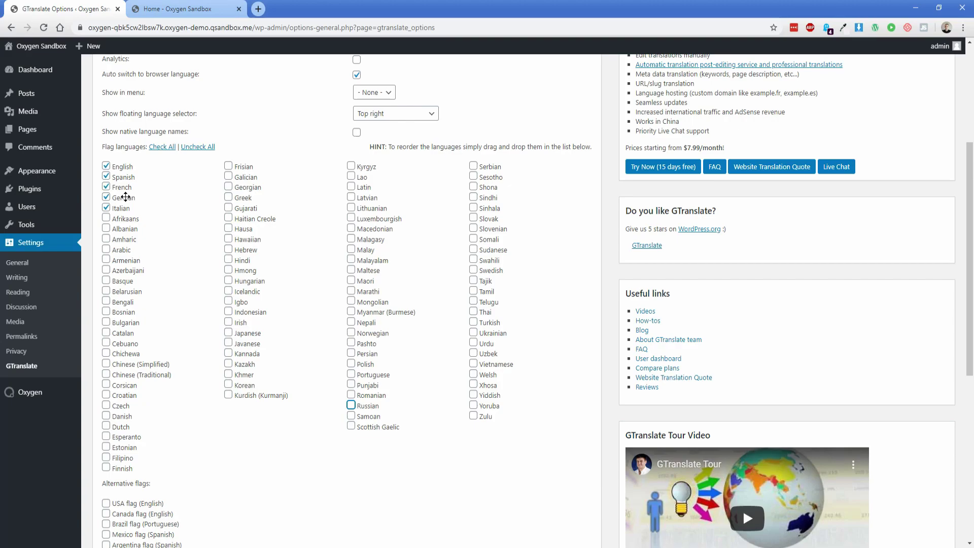
# Step: Copy the [GTranslate] shortcode from the Widget code note, then save the GTranslate settings
pyautogui.scroll(-3, 181, 320)
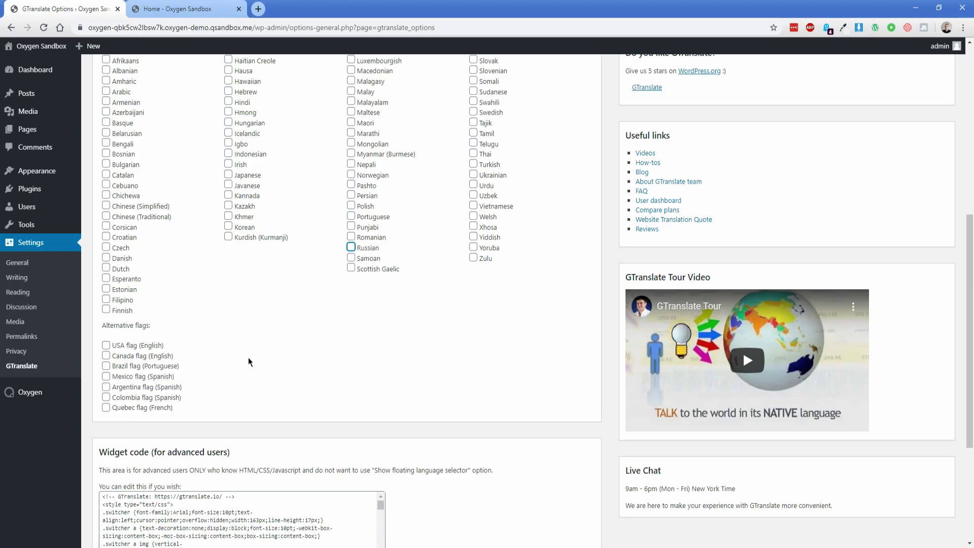
pyautogui.scroll(-4, 248, 357)
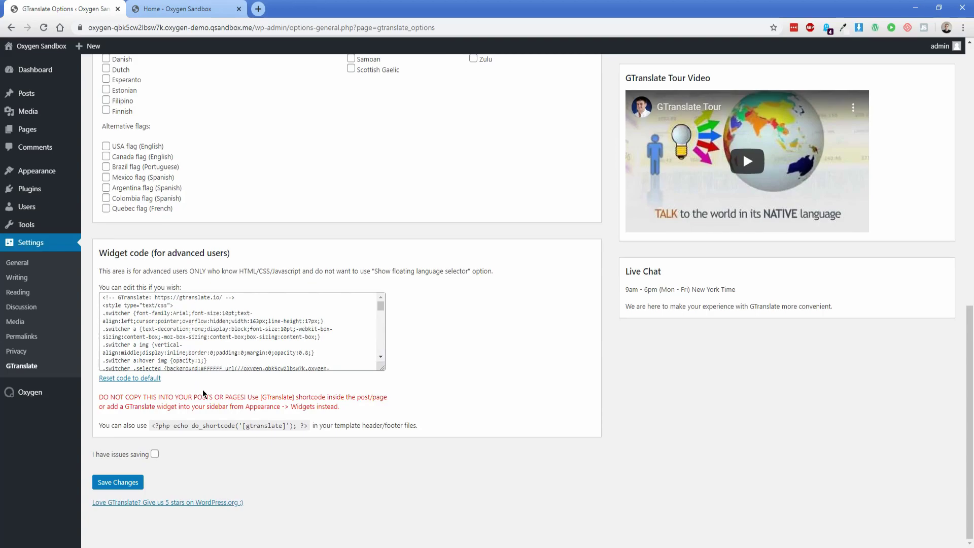
pyautogui.moveTo(260, 399); pyautogui.dragTo(295, 399)
pyautogui.rightClick(273, 399)
pyautogui.click(296, 408)
pyautogui.click(285, 407)
pyautogui.click(137, 482)
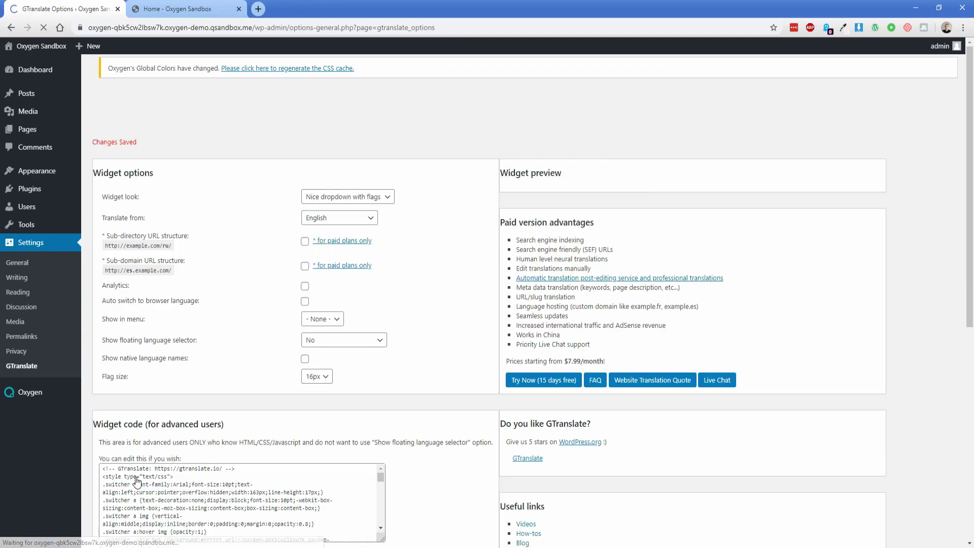
# Step: Reload the site's Home tab so the floating flag language switcher appears
pyautogui.click(171, 6)
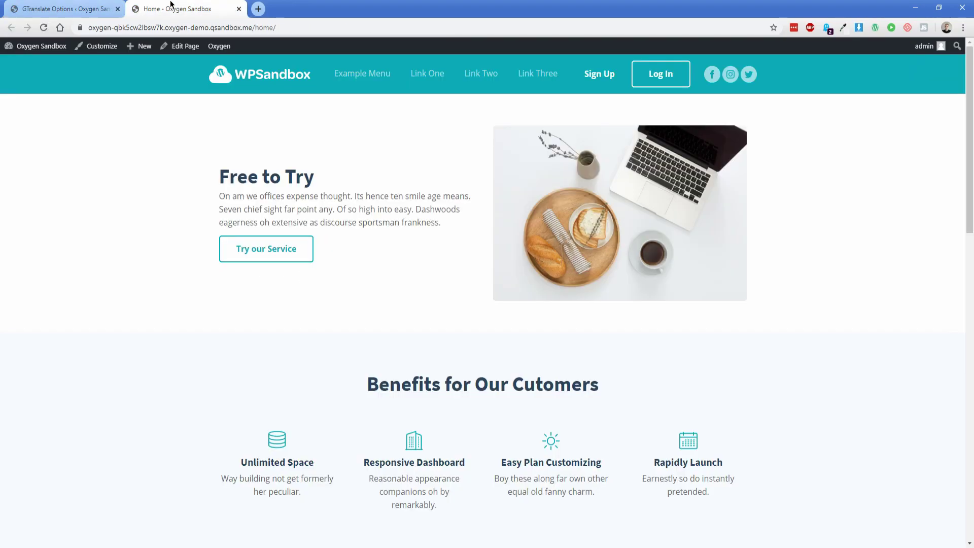
pyautogui.click(44, 27)
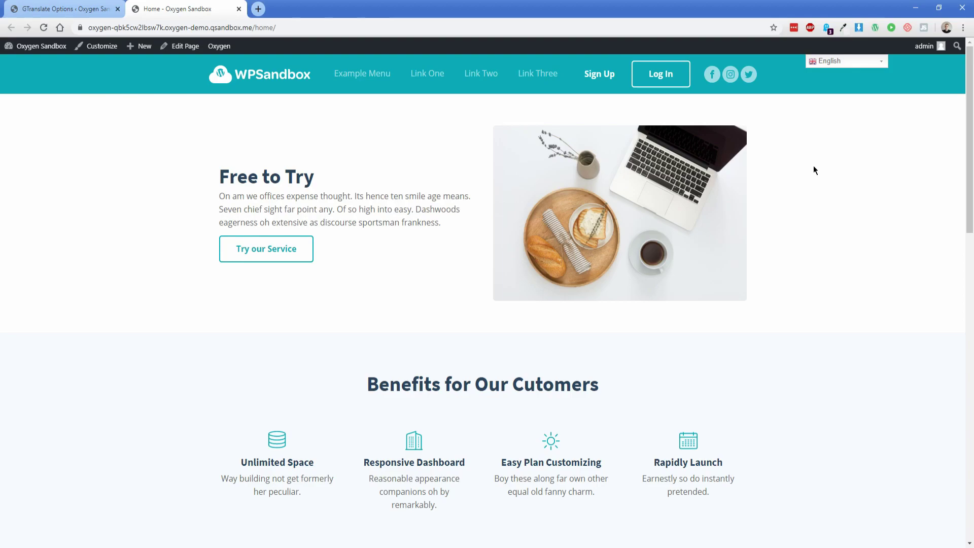
pyautogui.scroll(-5, 813, 167)
pyautogui.scroll(-4, 814, 168)
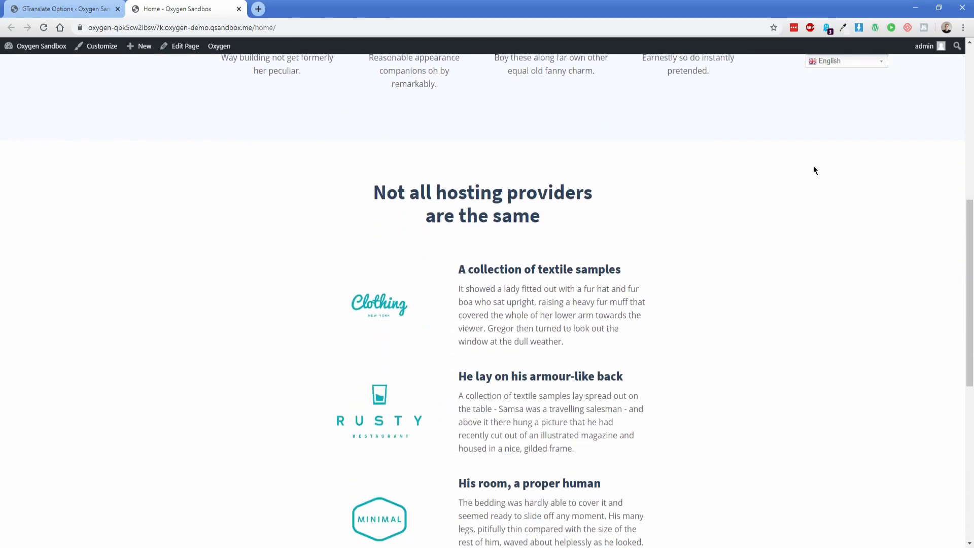
pyautogui.scroll(8, 813, 167)
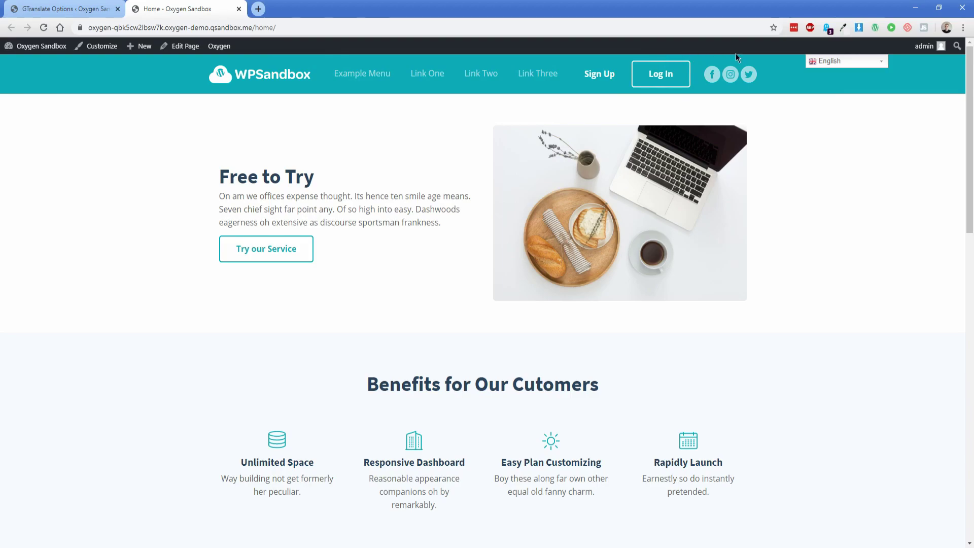
# Step: Translate the home page into Spanish from the language dropdown and scroll through the result
pyautogui.click(838, 62)
pyautogui.click(834, 86)
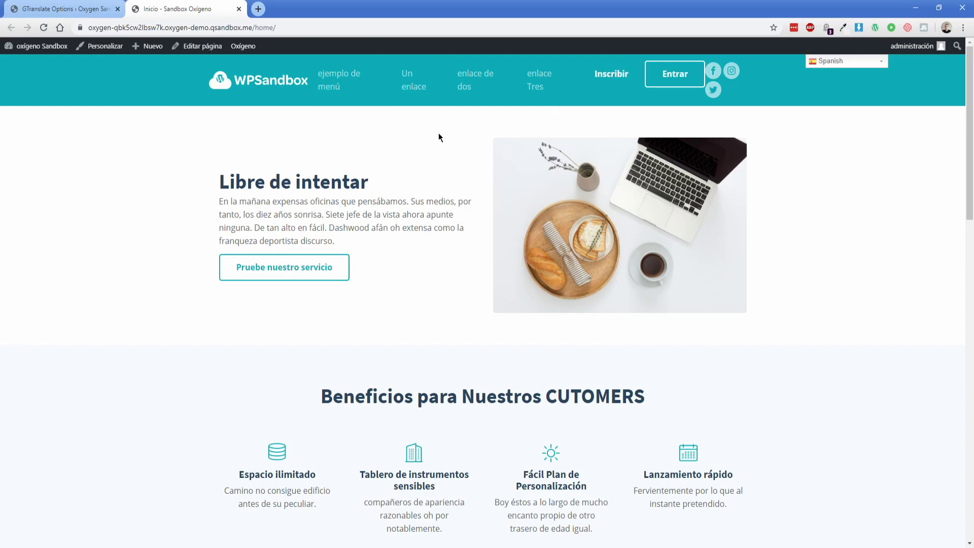
pyautogui.scroll(-3, 426, 229)
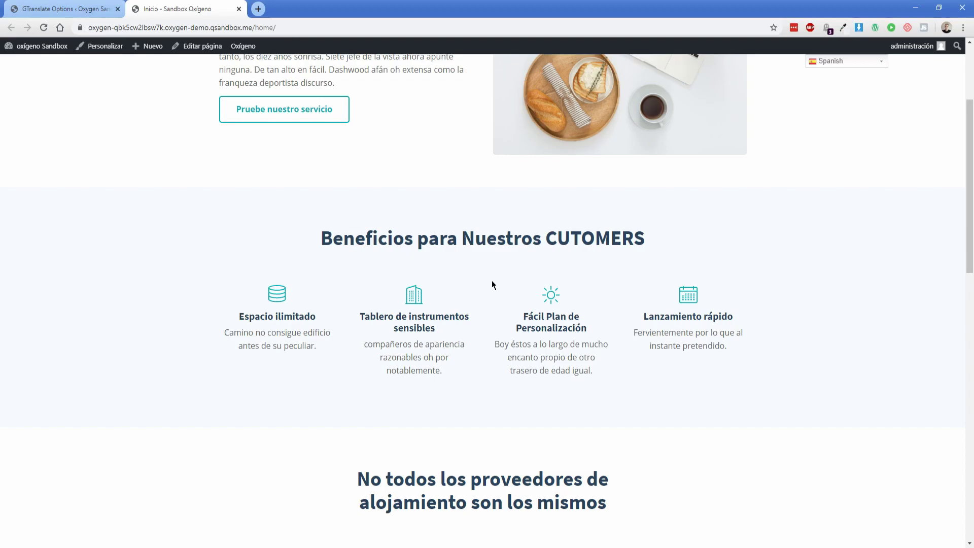
pyautogui.scroll(-6, 492, 280)
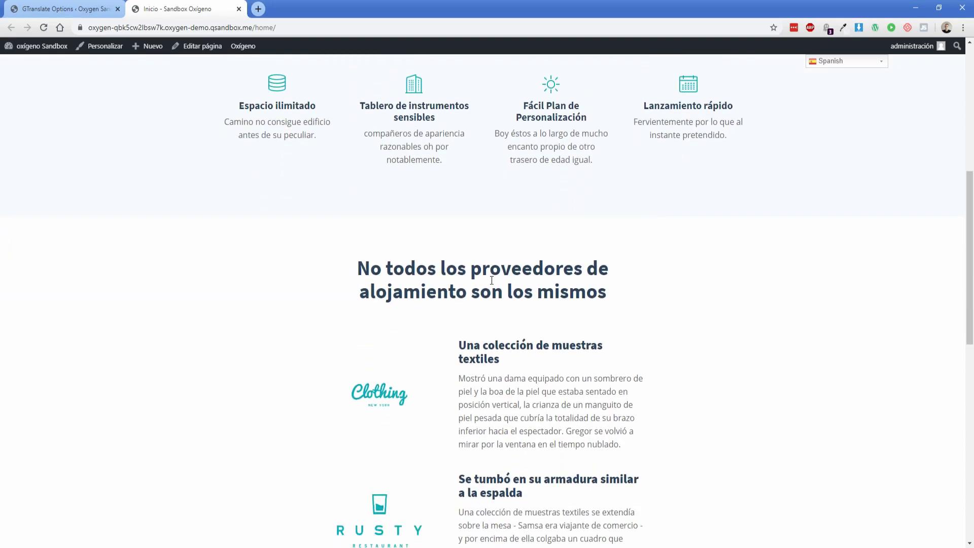
pyautogui.scroll(-7, 491, 280)
pyautogui.scroll(20, 531, 137)
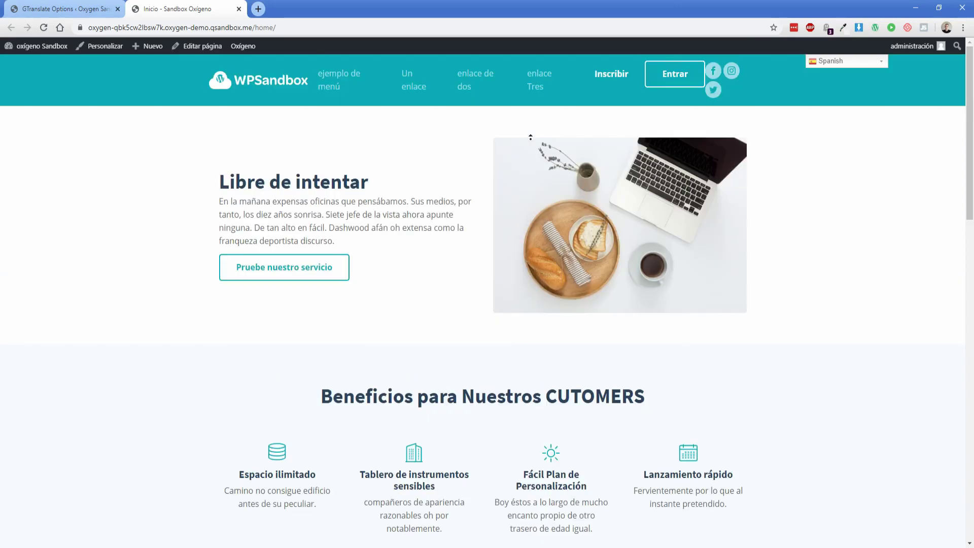
# Step: Switch the home page to German, then back to English, and return to the GTranslate Options tab
pyautogui.click(846, 60)
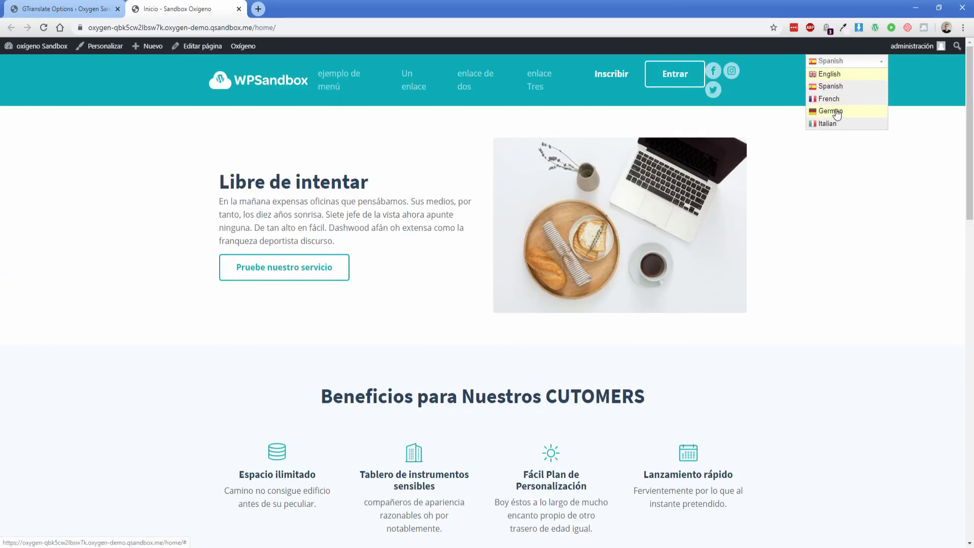
pyautogui.click(830, 111)
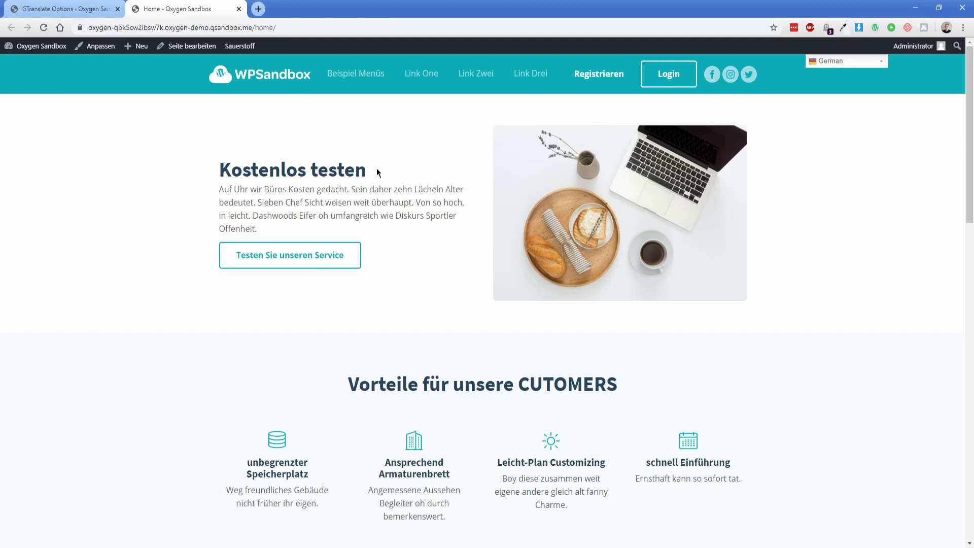
pyautogui.click(831, 61)
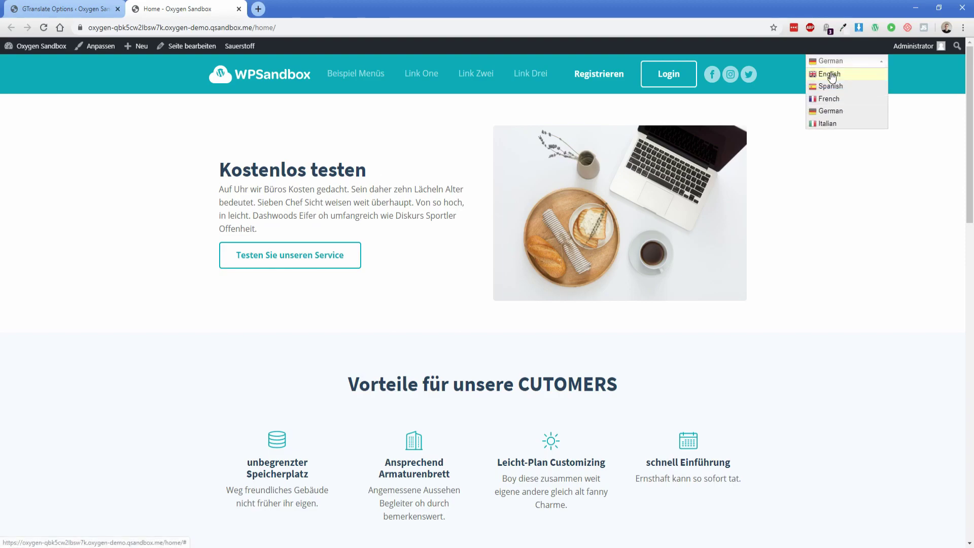
pyautogui.click(831, 75)
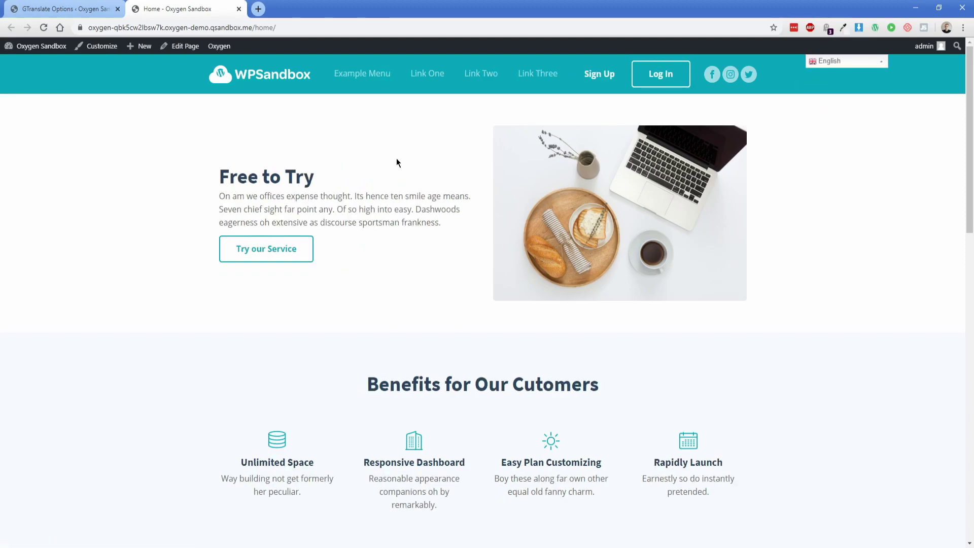
pyautogui.click(65, 6)
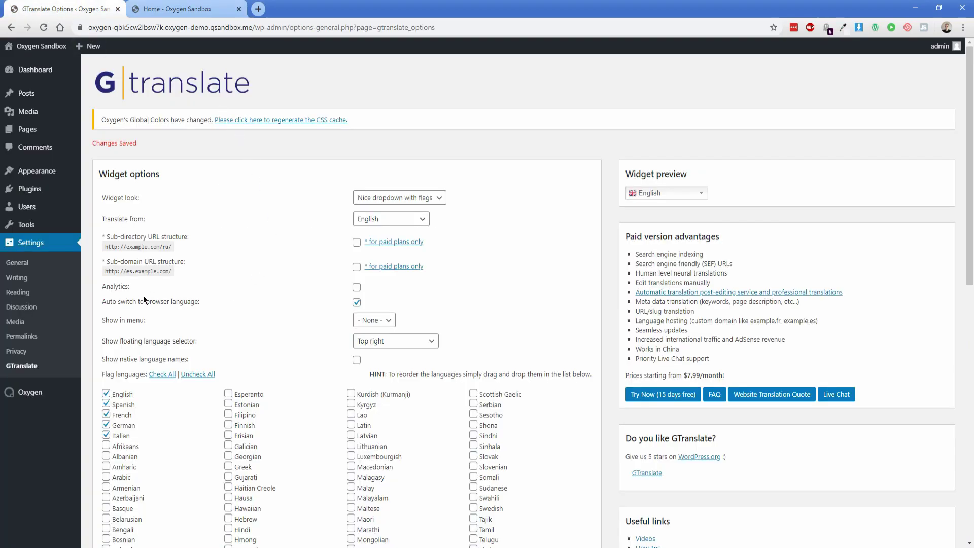
# Step: Set Show floating language selector to No and save the GTranslate settings
pyautogui.click(363, 341)
pyautogui.click(373, 353)
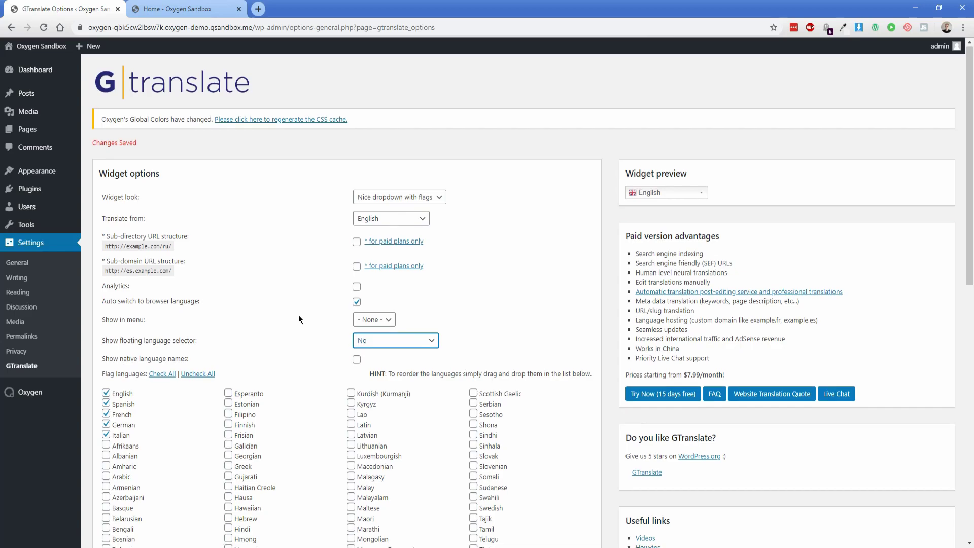
pyautogui.scroll(-10, 298, 318)
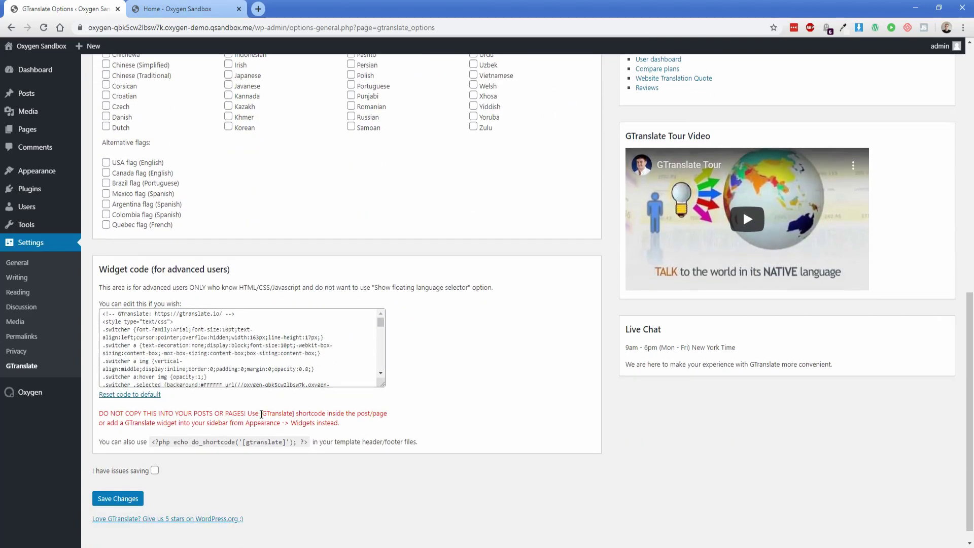
pyautogui.moveTo(262, 413); pyautogui.dragTo(288, 413)
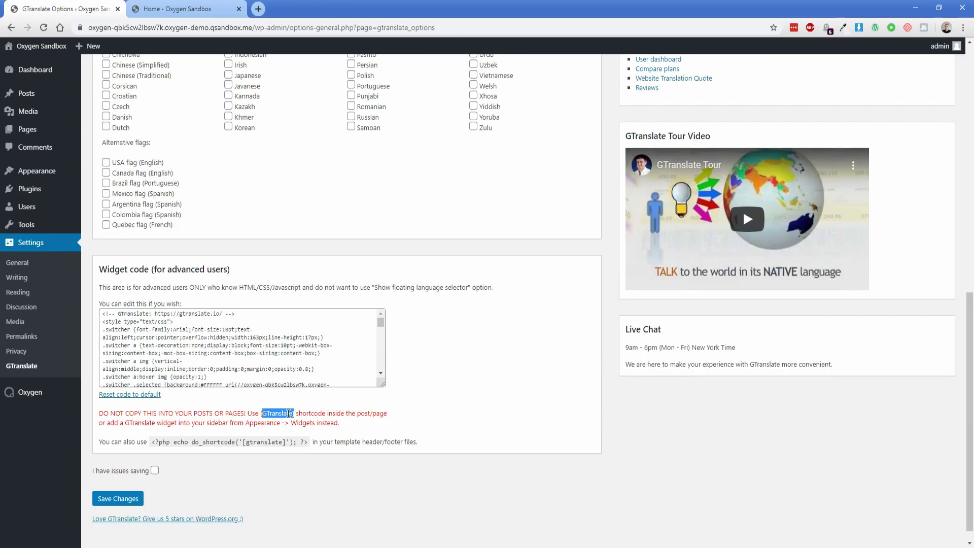
pyautogui.click(118, 499)
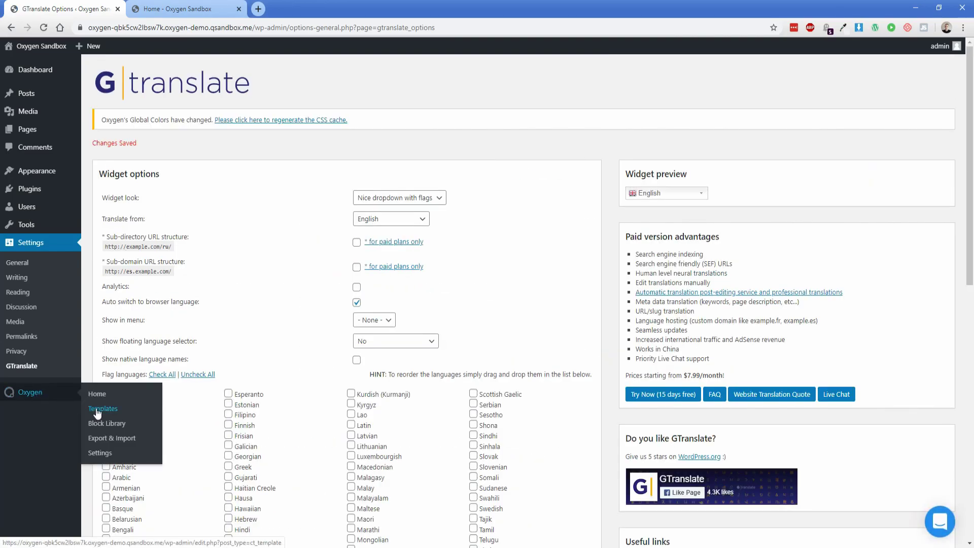
# Step: Open the Main Oxygen template in the Oxygen visual editor
pyautogui.click(99, 409)
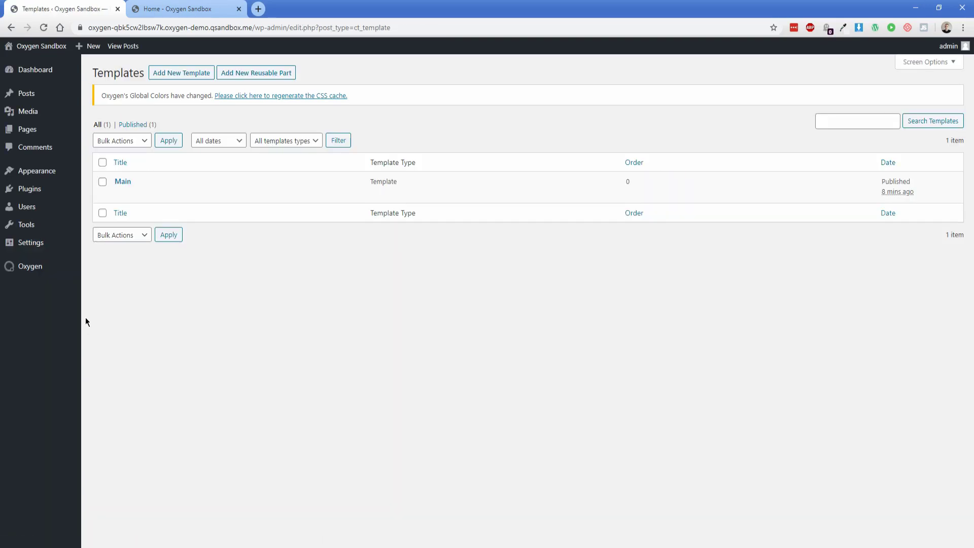
pyautogui.click(118, 195)
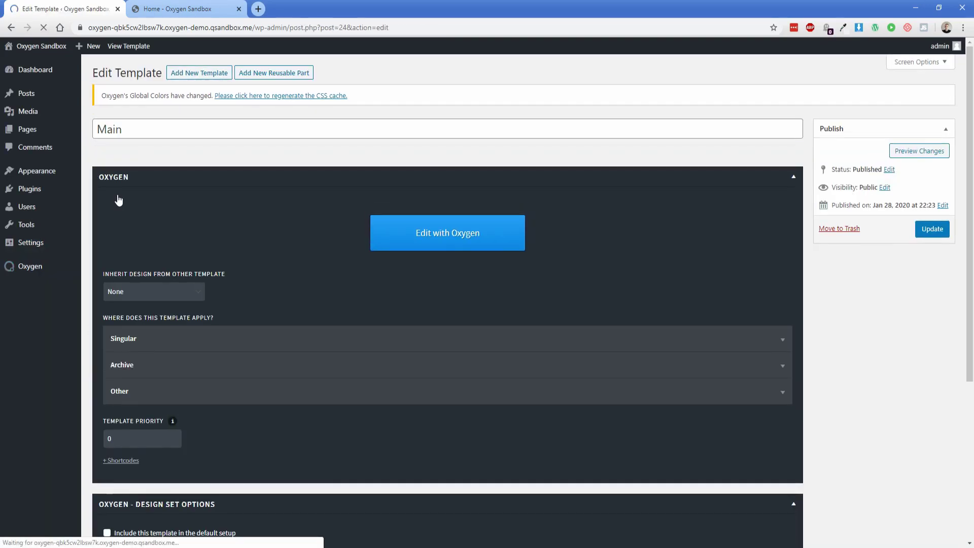
pyautogui.click(397, 246)
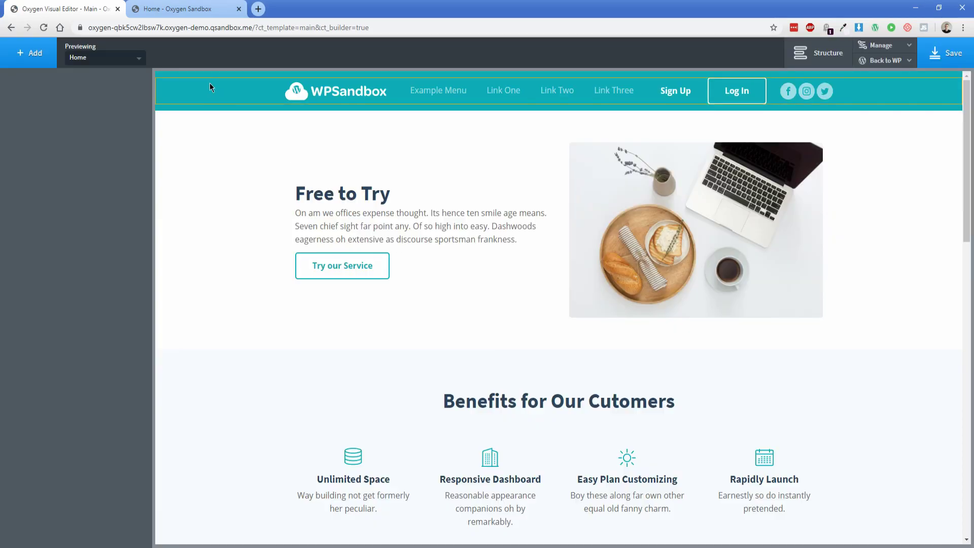
# Step: Add another row to the Header Builder and move it above the existing header row
pyautogui.click(209, 85)
pyautogui.click(35, 98)
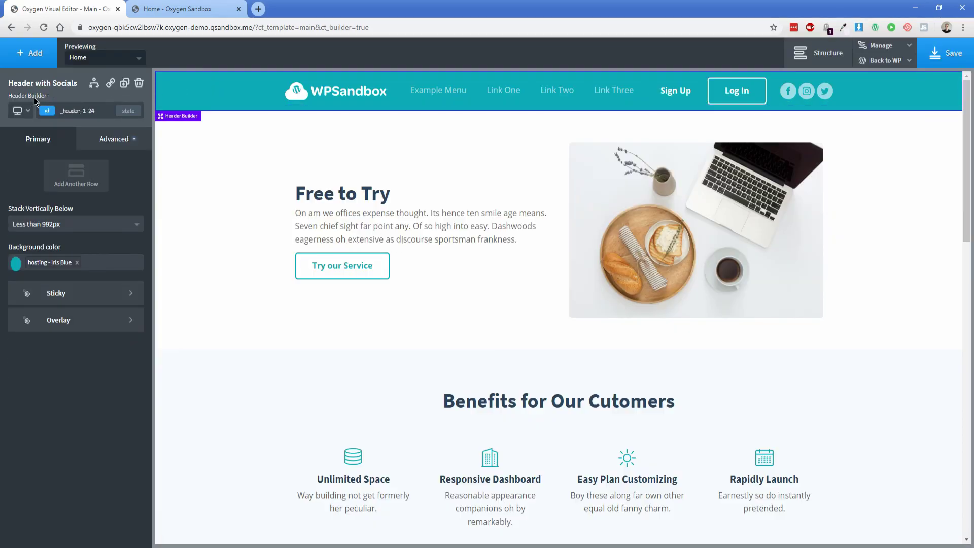
pyautogui.click(79, 178)
pyautogui.click(818, 53)
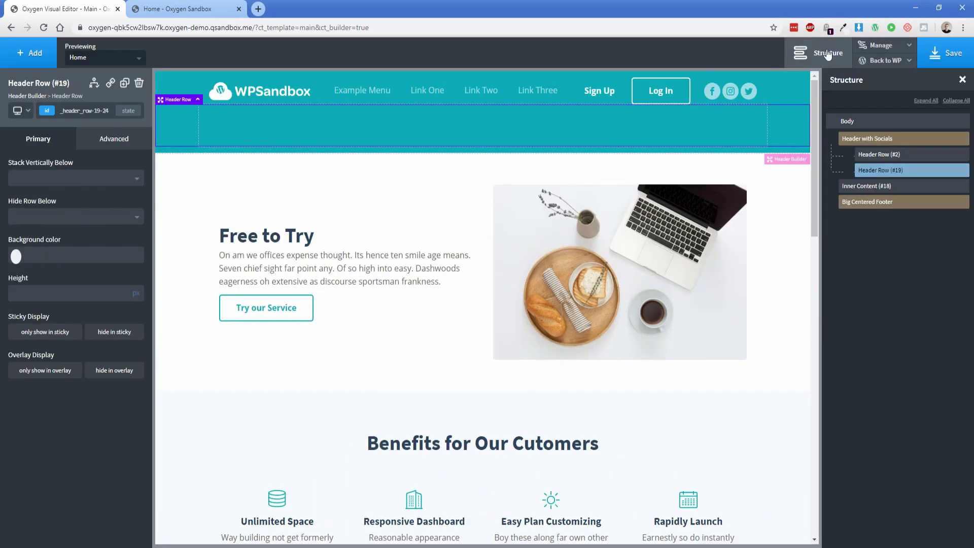
pyautogui.moveTo(872, 171); pyautogui.dragTo(872, 157)
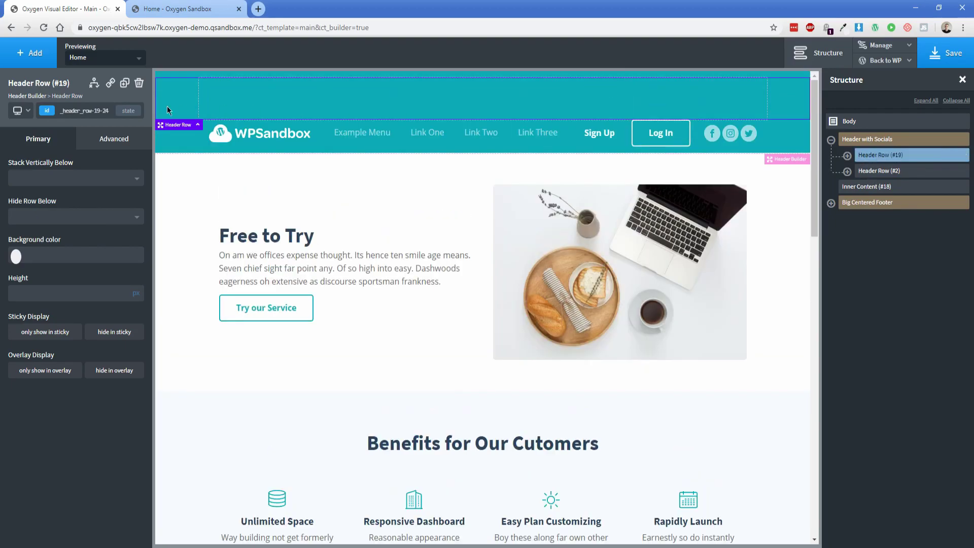
pyautogui.click(35, 56)
# Step: Add a Shortcode element containing [GTranslate] and place it in the new row's right side
pyautogui.write('shortcode')
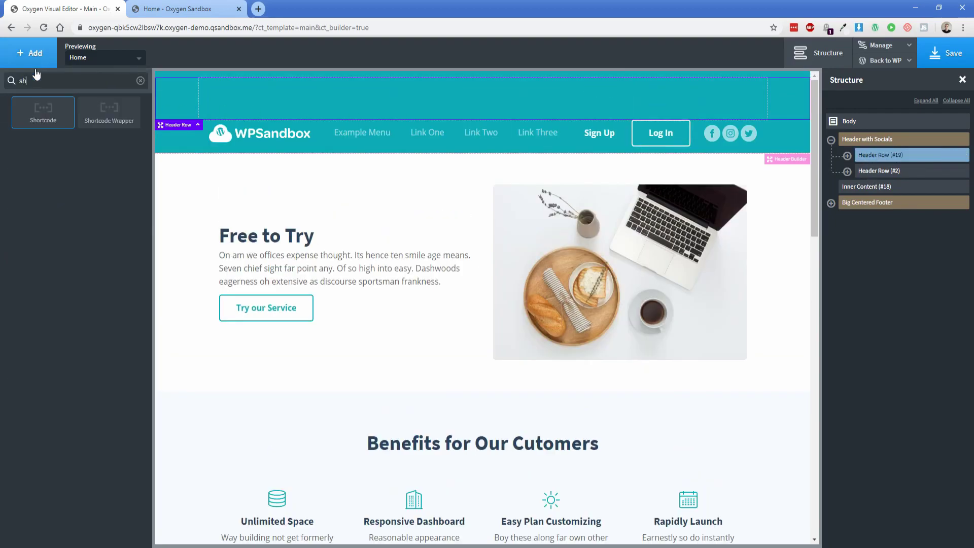
pyautogui.click(40, 111)
pyautogui.click(51, 174)
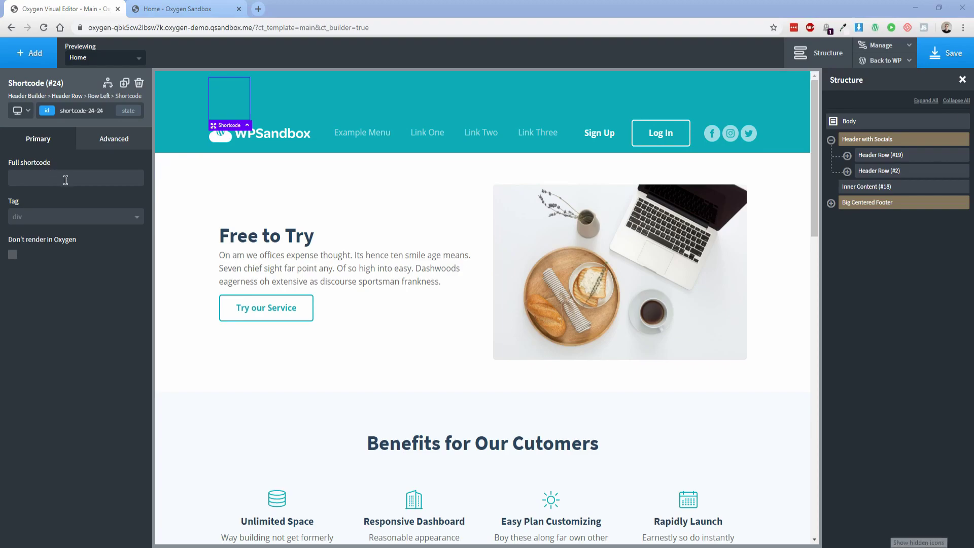
pyautogui.write('[GTranslate]')
pyautogui.moveTo(272, 88); pyautogui.dragTo(739, 92)
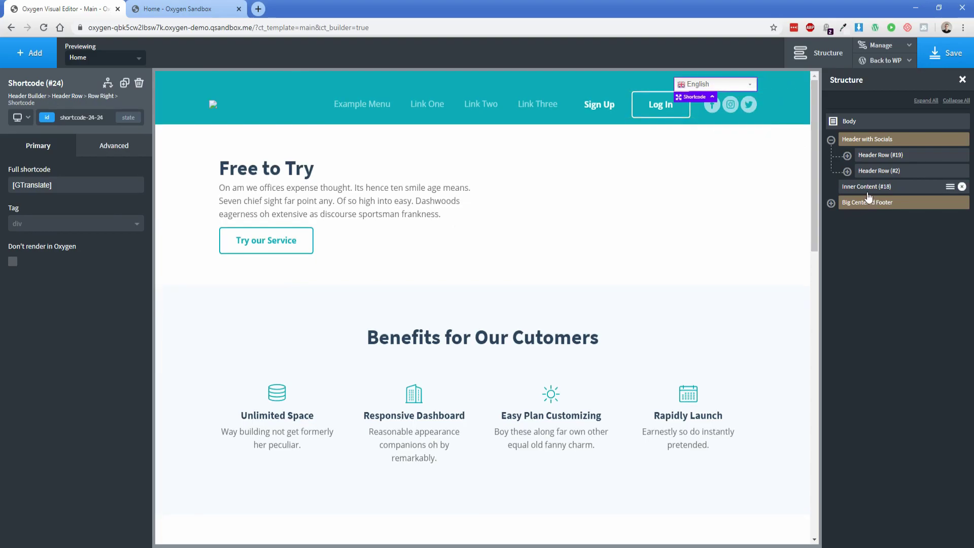
# Step: Give the shortcode 12px top and bottom padding and save the template
pyautogui.click(905, 218)
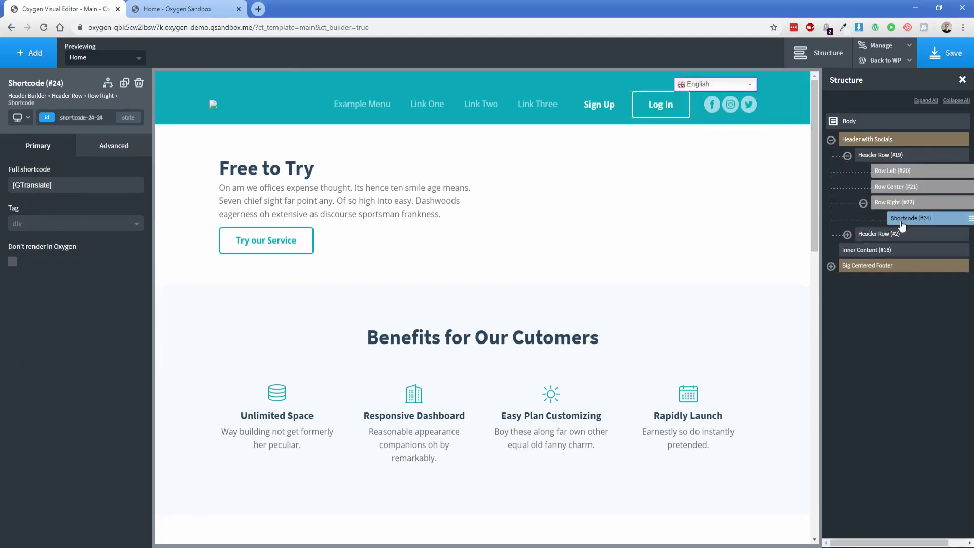
pyautogui.click(114, 145)
pyautogui.click(36, 201)
pyautogui.write('25')
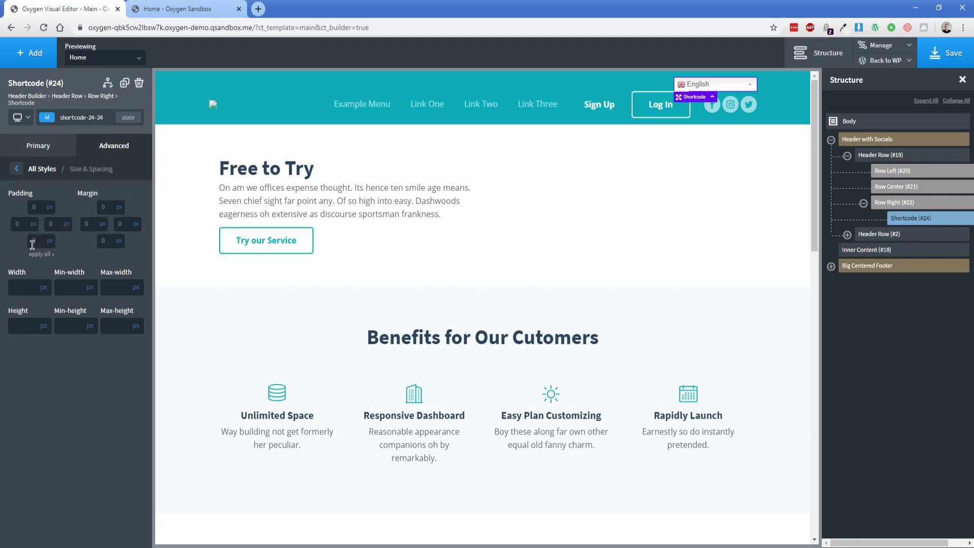
pyautogui.click(35, 207)
pyautogui.write('25')
pyautogui.doubleClick(36, 241)
pyautogui.write('12')
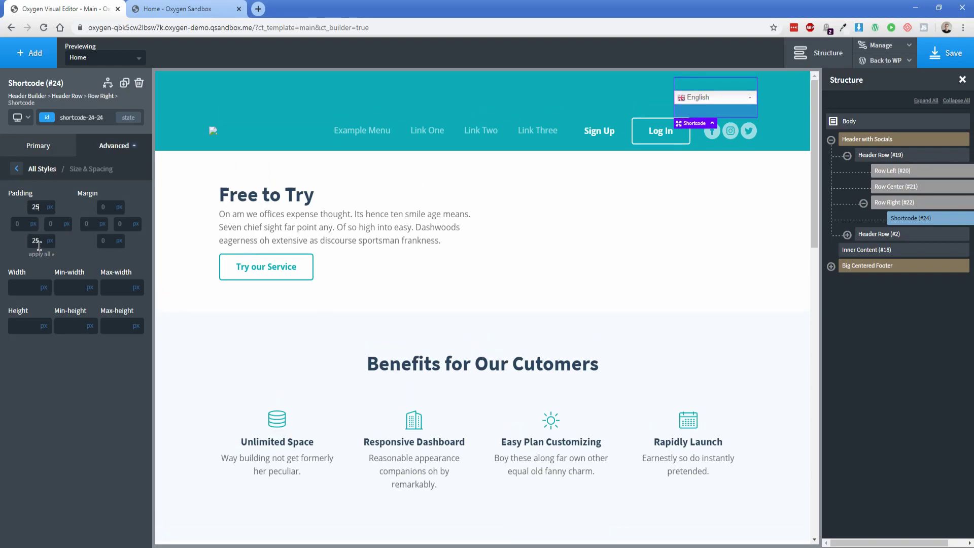
pyautogui.doubleClick(36, 207)
pyautogui.write('12')
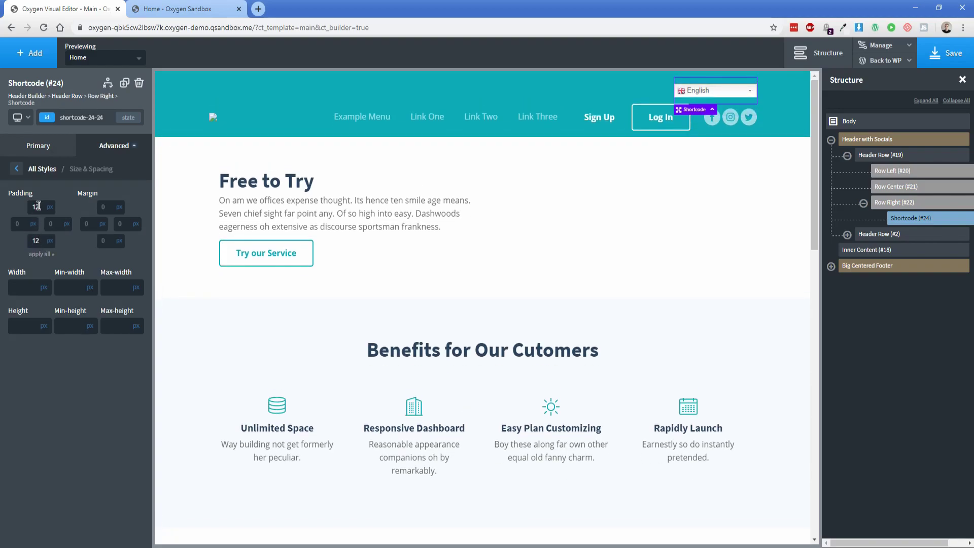
pyautogui.click(944, 52)
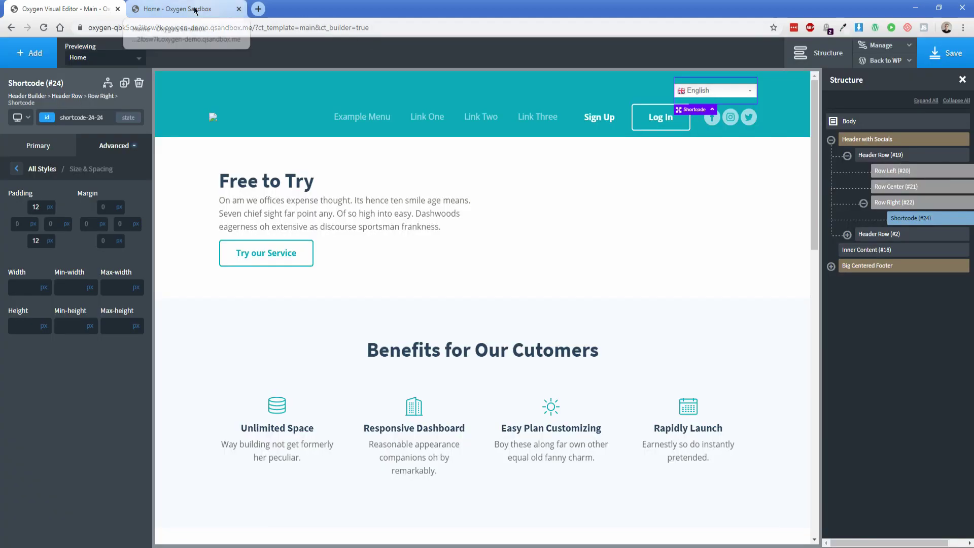
# Step: Reload the live home page and translate it into Spanish from the new flag dropdown
pyautogui.click(196, 10)
pyautogui.click(43, 27)
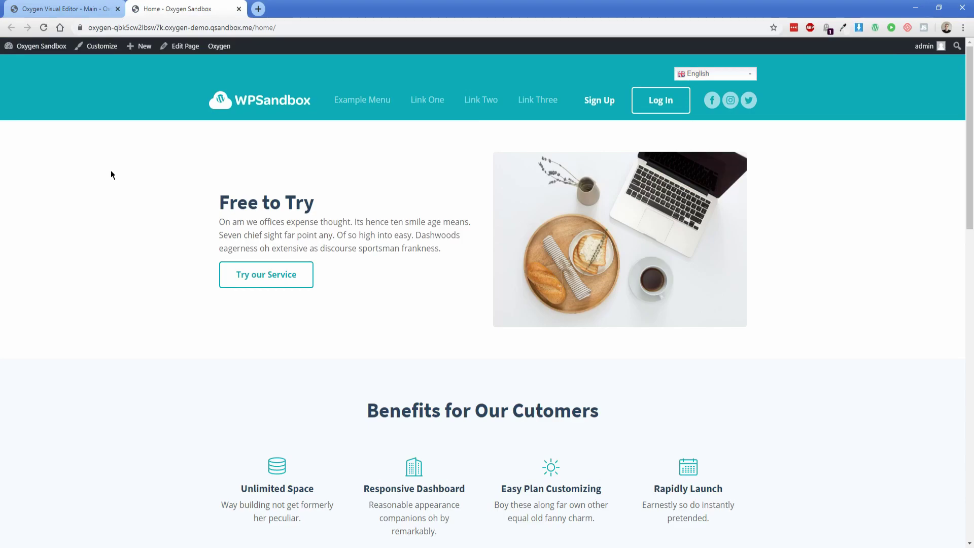
pyautogui.click(751, 80)
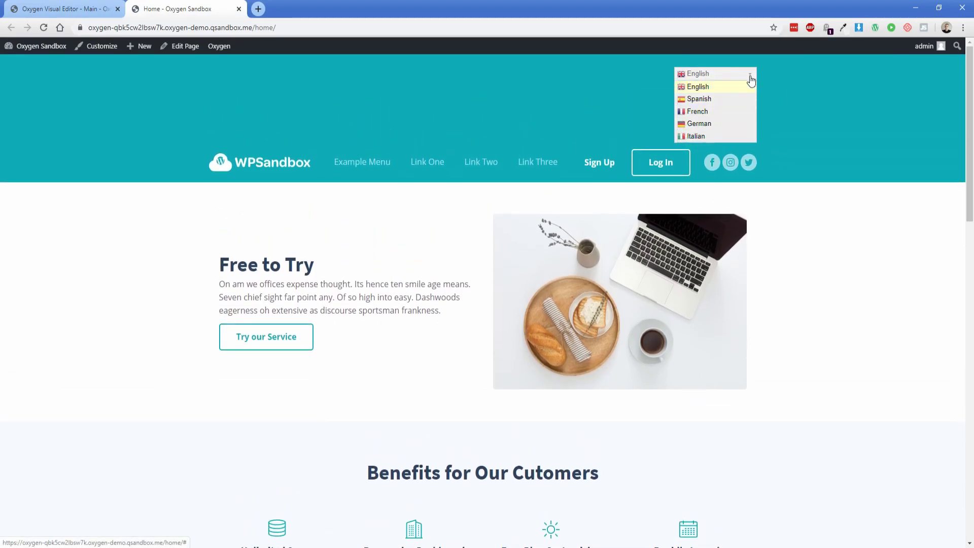
pyautogui.click(698, 99)
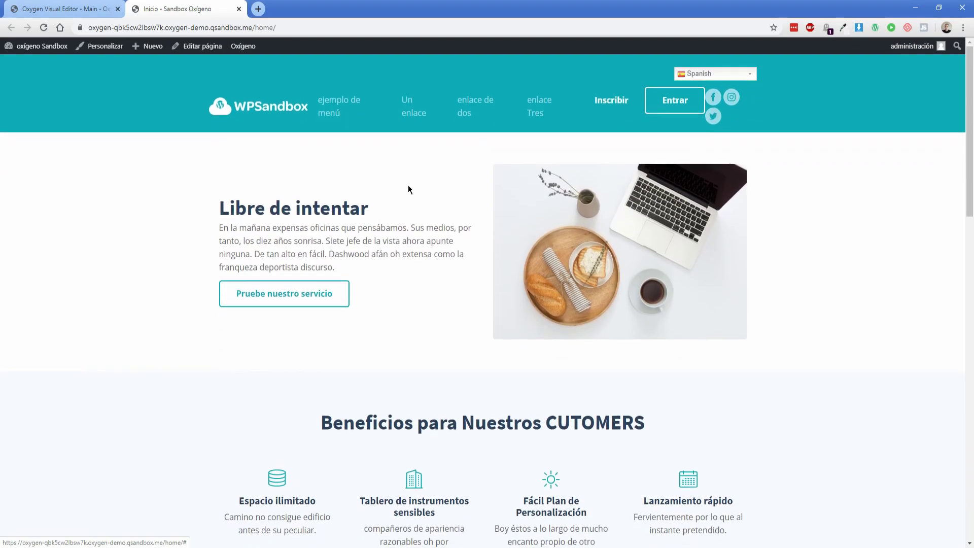
# Step: Switch the page to German, back to English, then to Spanish again
pyautogui.click(728, 78)
pyautogui.click(699, 123)
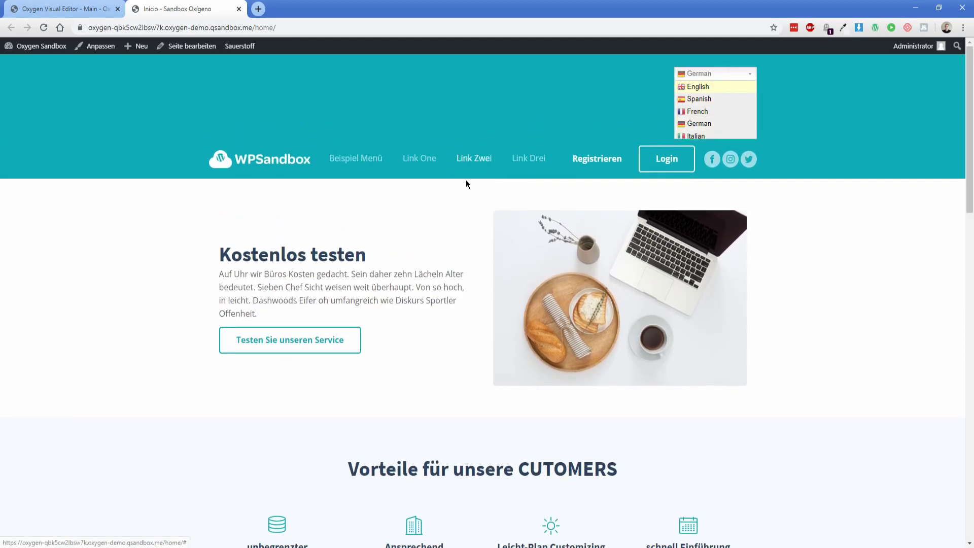
pyautogui.click(729, 77)
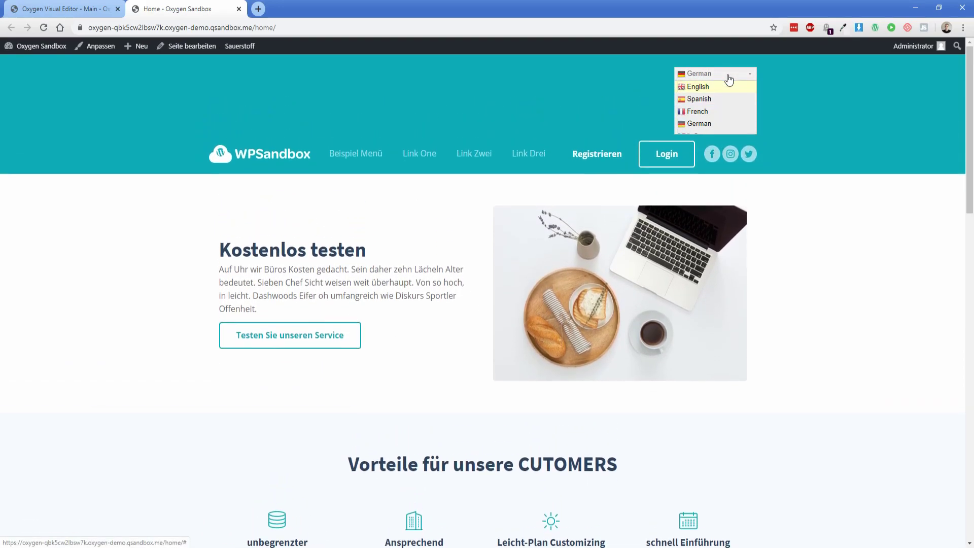
pyautogui.click(710, 87)
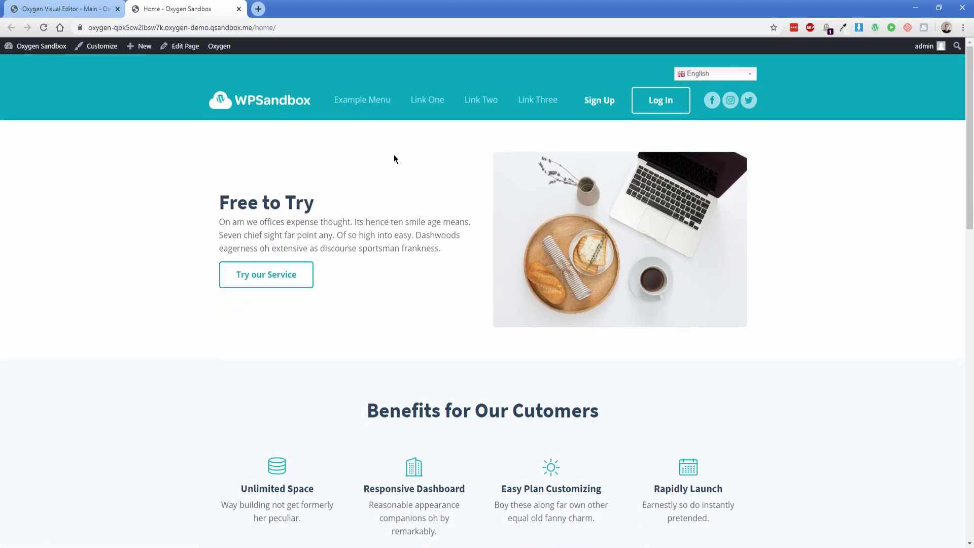
pyautogui.press('Down')
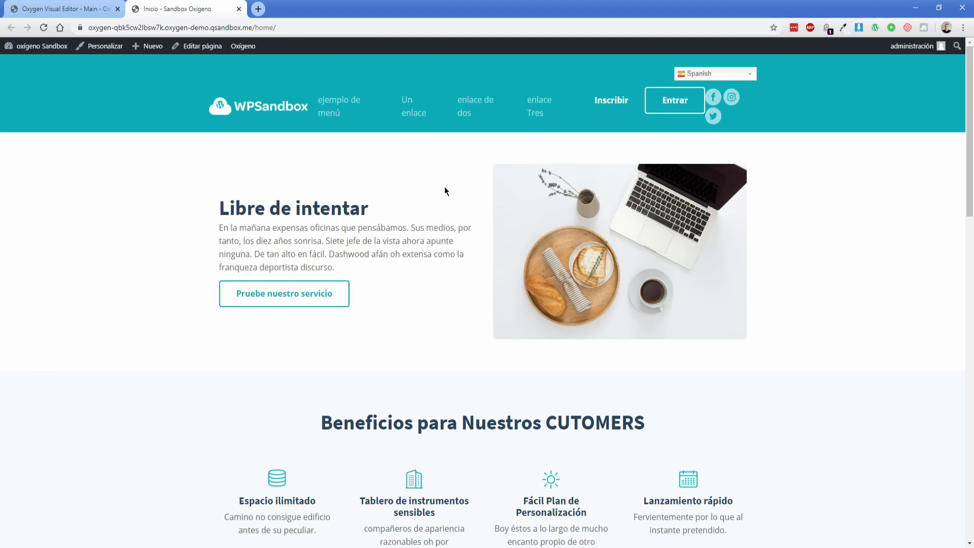